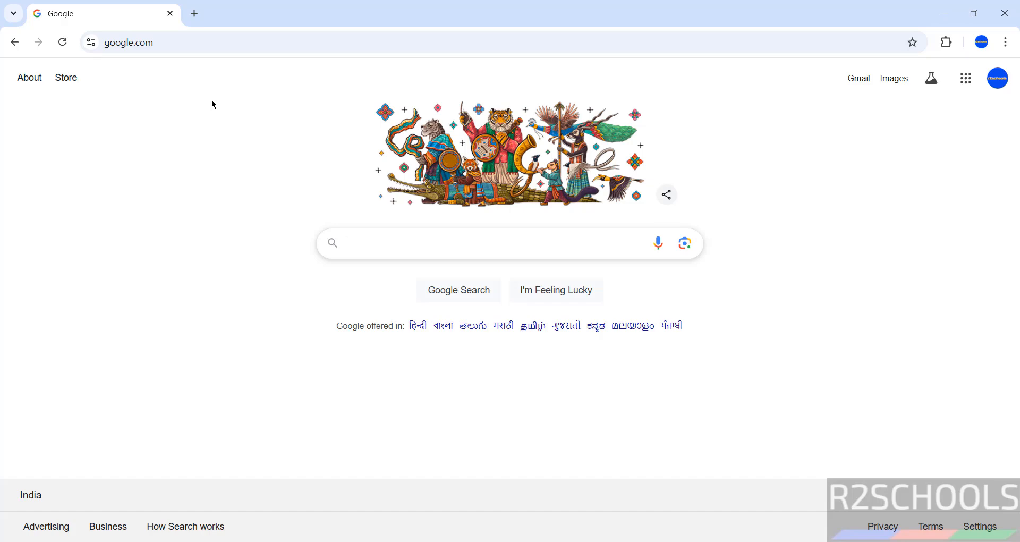
Go to mysql.com and open the MySQL Community (GPL) Downloads list.
click(235, 42)
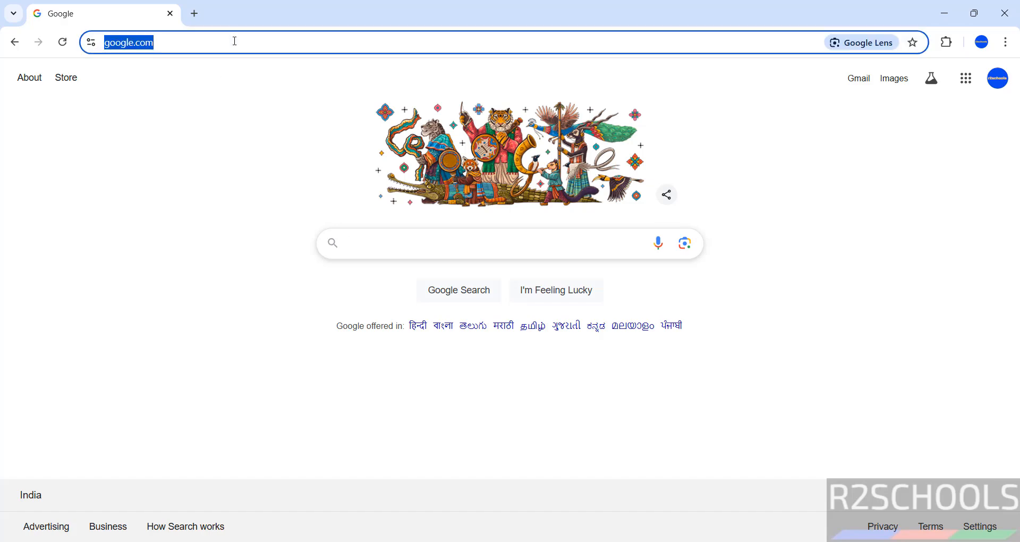
text(mysql.com)
key(Return)
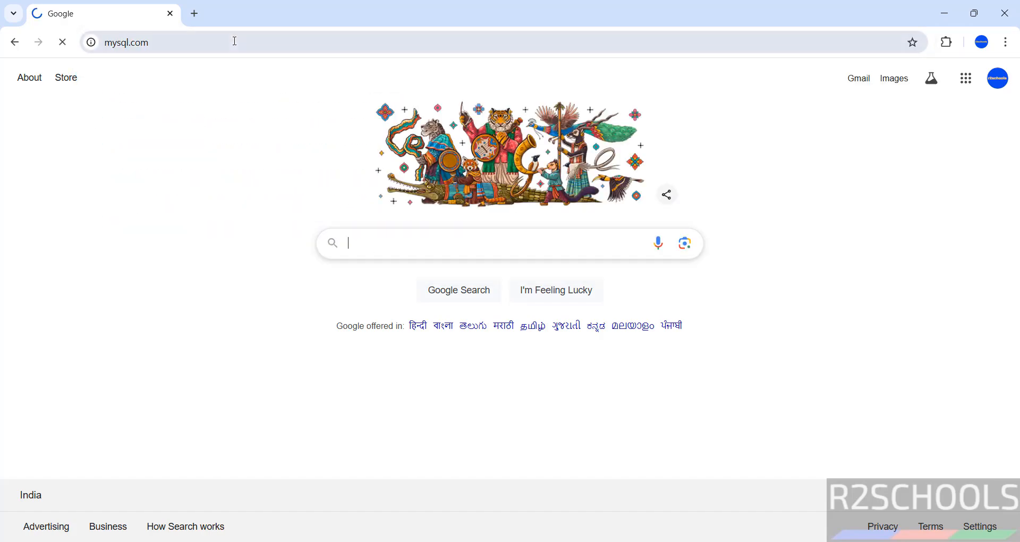
click(313, 133)
scroll(396, 377, down, 3)
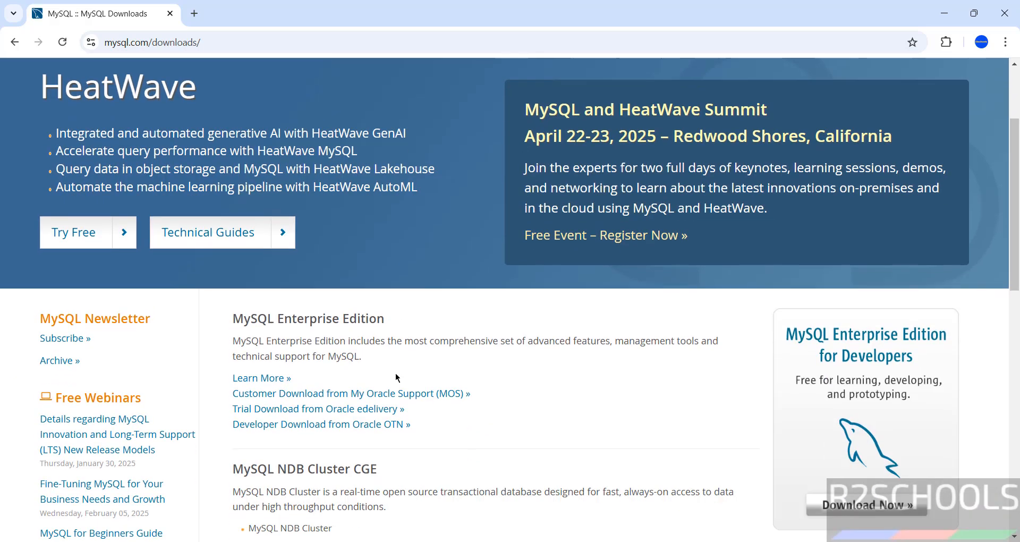
scroll(396, 377, down, 5)
click(321, 406)
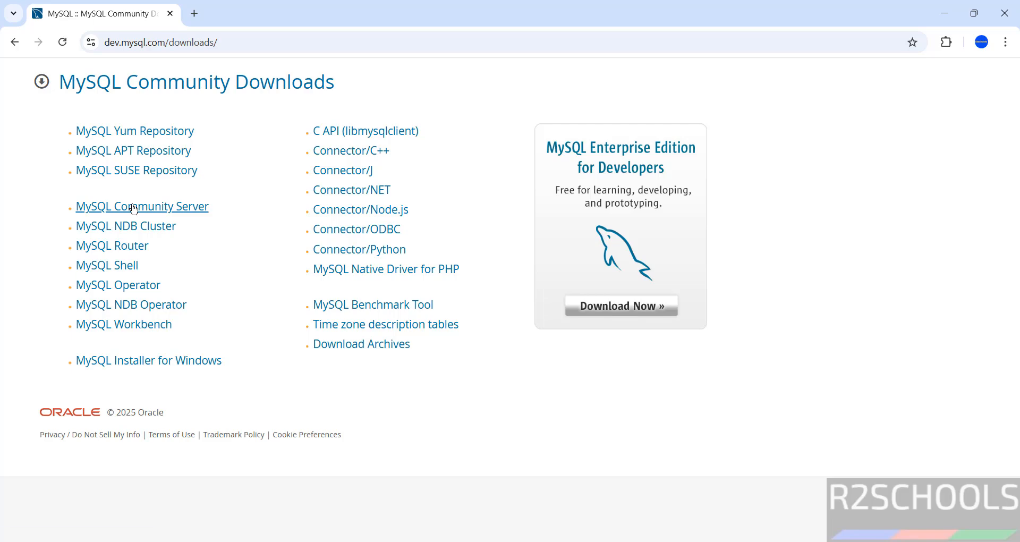
Open MySQL Community Server downloads and select version 8.4.4 LTS.
click(134, 207)
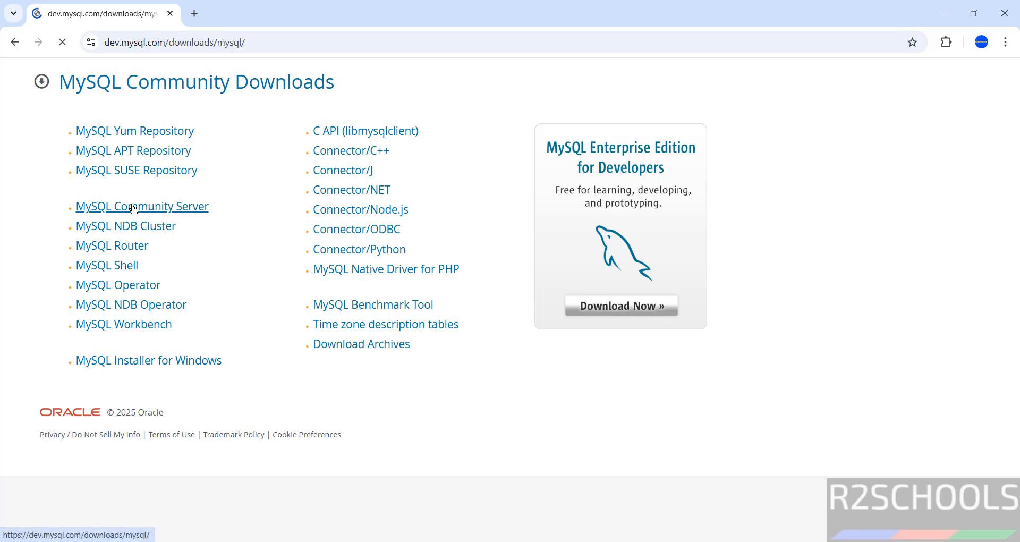
click(129, 281)
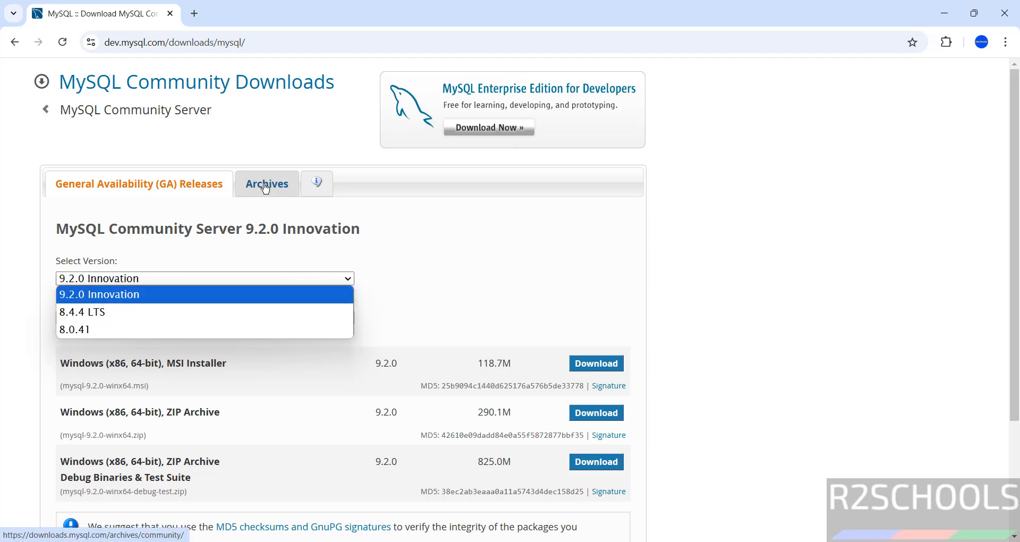
click(28, 314)
click(100, 282)
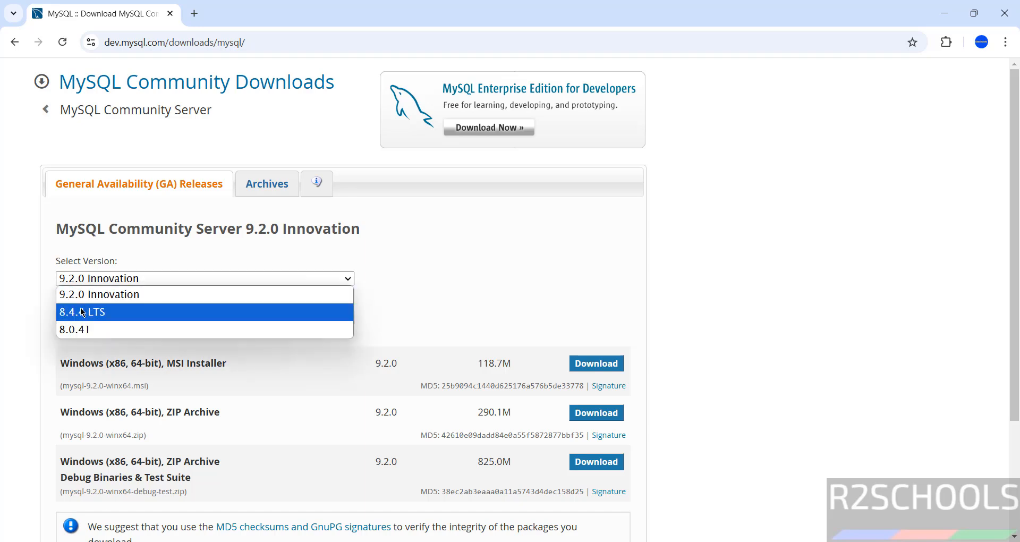
click(84, 309)
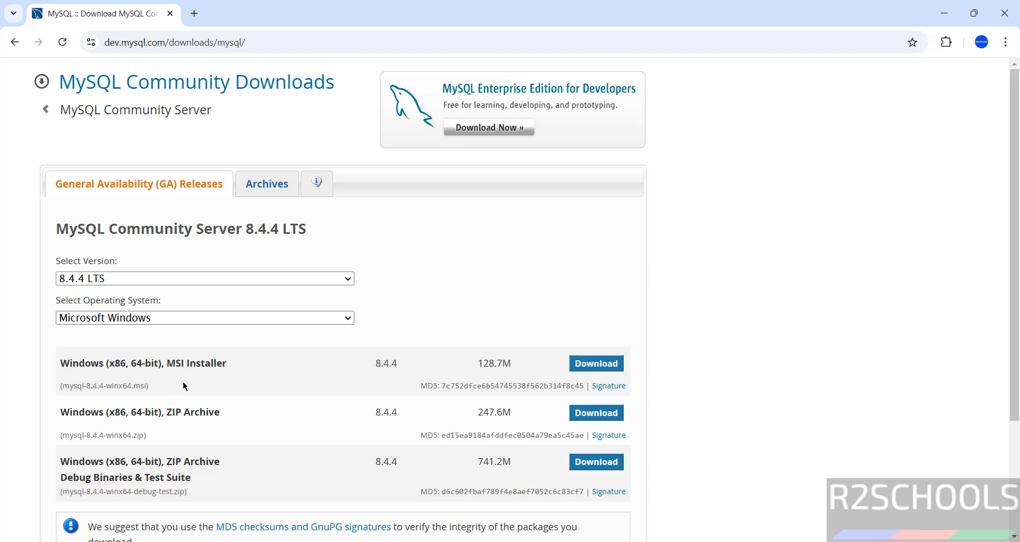
Download mysql-8.4.4-winx64.msi without logging in and run it from Chrome's download history.
click(596, 365)
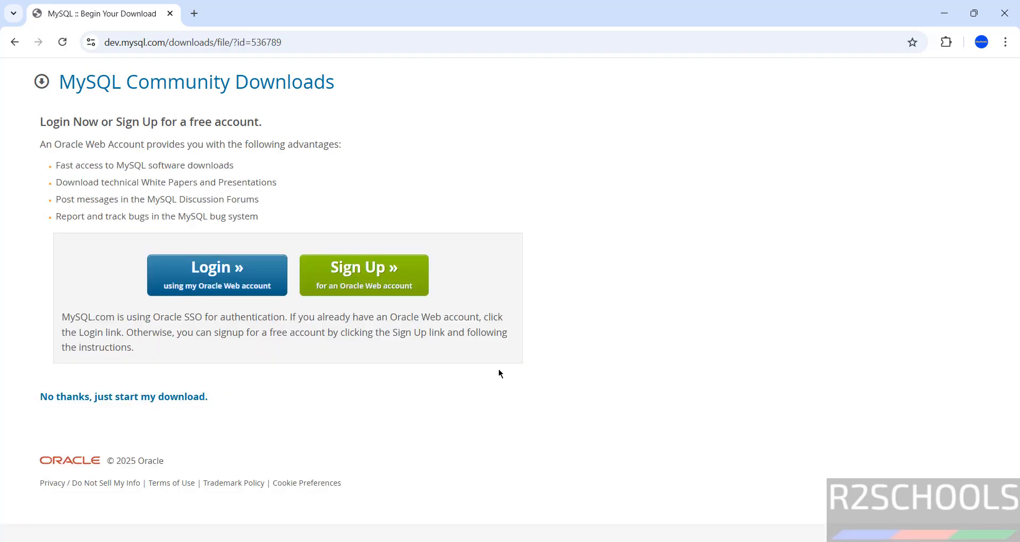
click(117, 402)
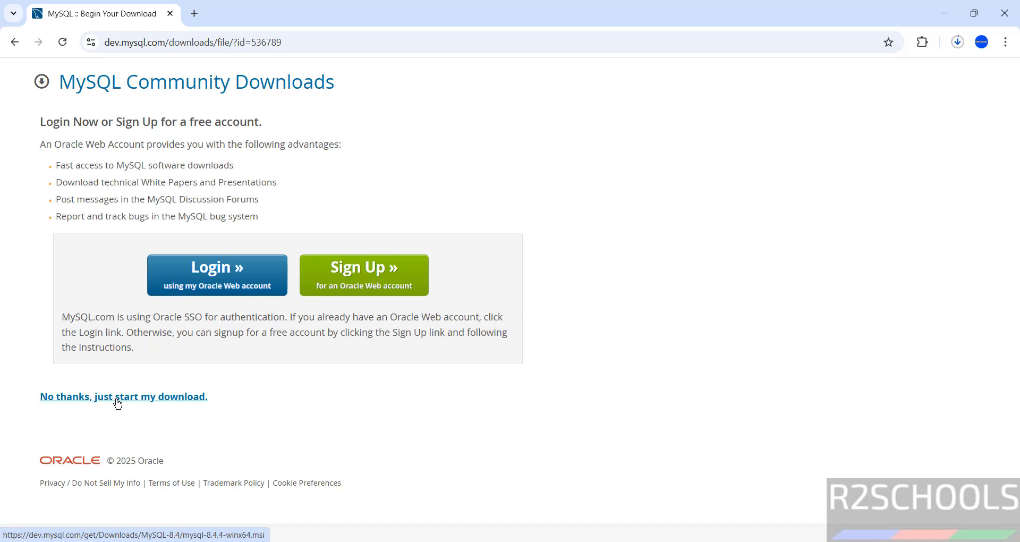
key(ctrl+j)
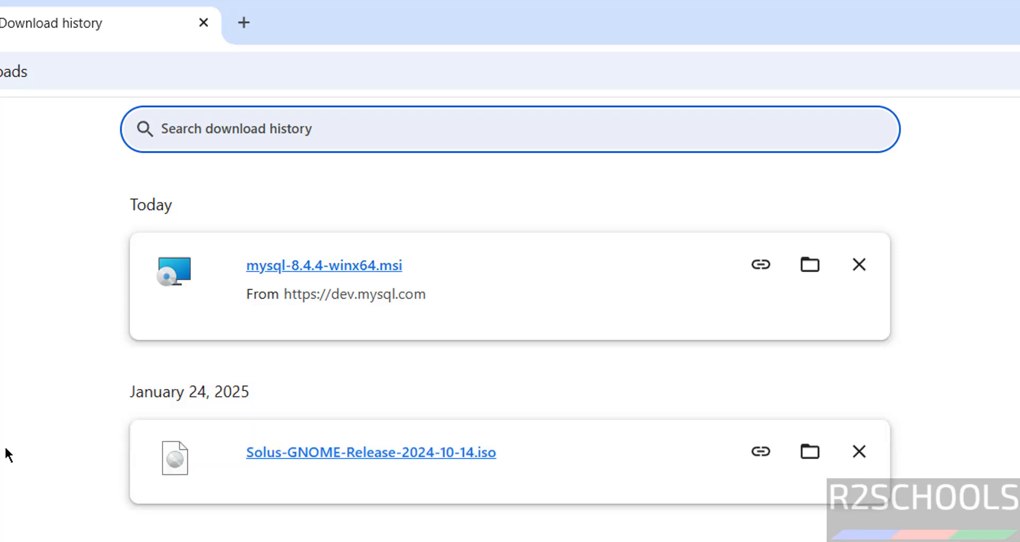
click(357, 271)
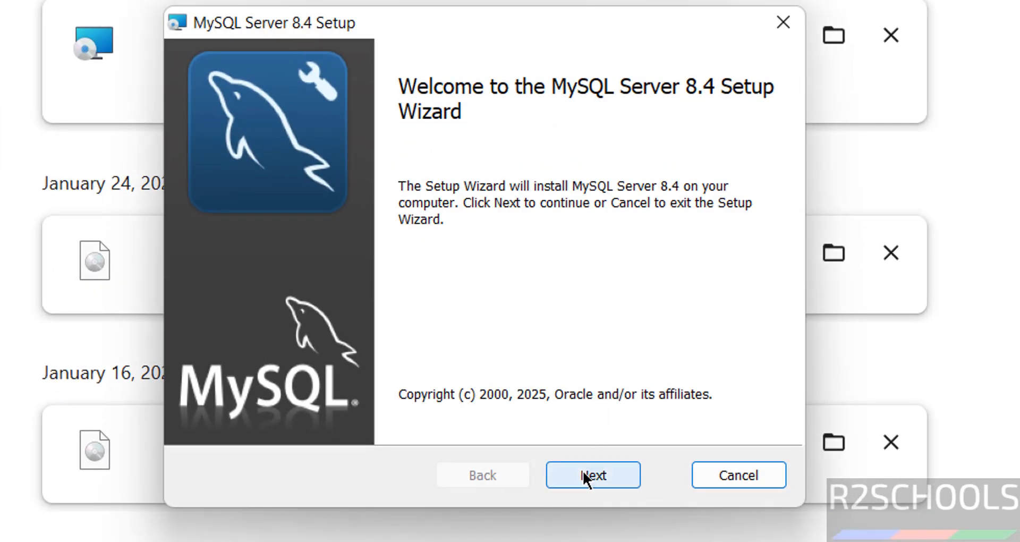
Get past the welcome page and accept the MySQL Server 8.4 license terms.
click(584, 474)
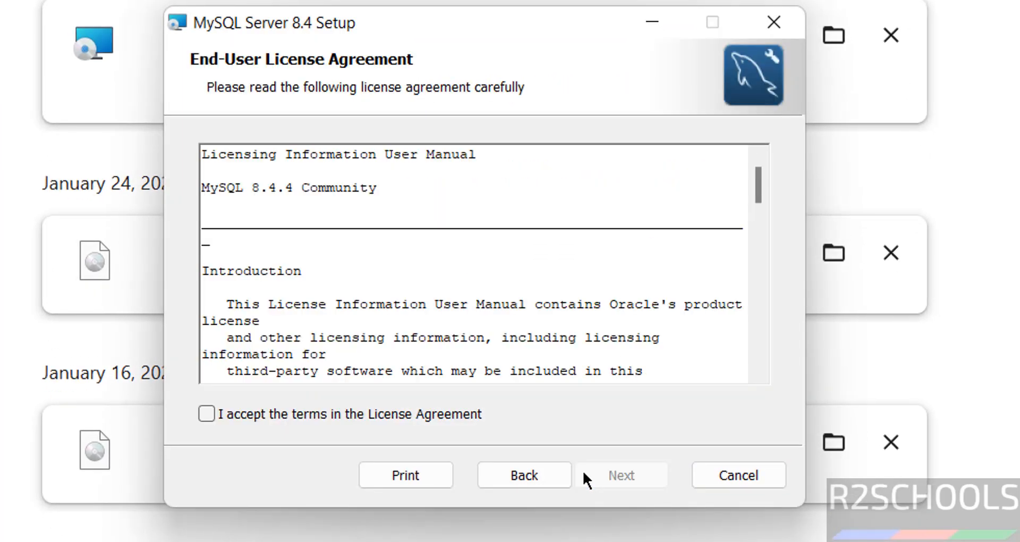
click(275, 414)
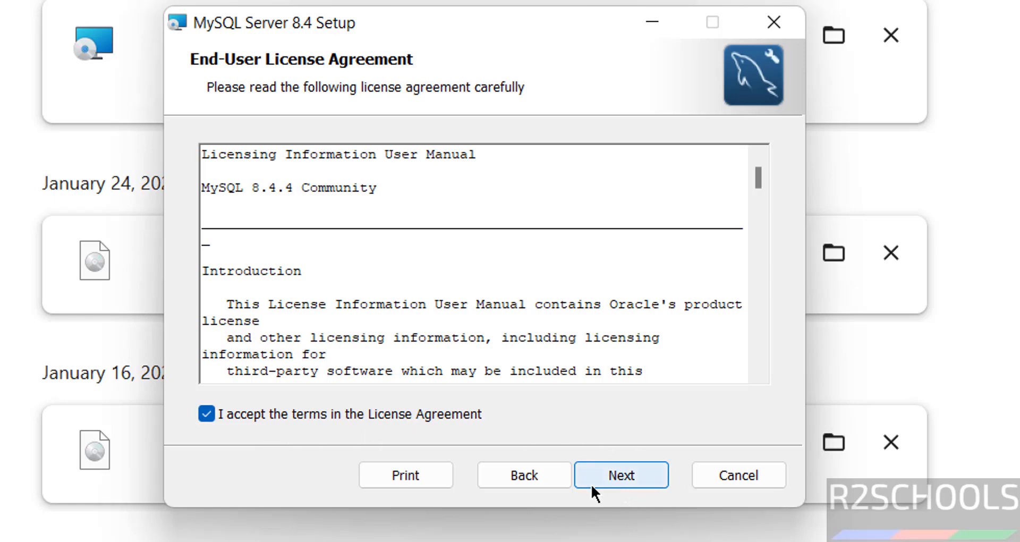
click(619, 478)
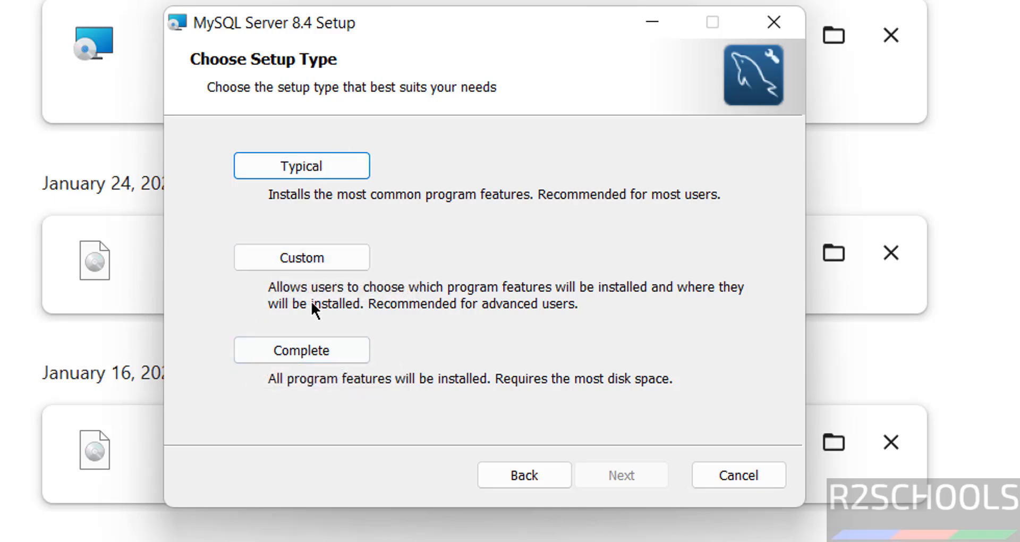
Choose Custom setup, keeping C:\Program Files\MySQL\MySQL Server 8.4\ as the install location.
click(336, 266)
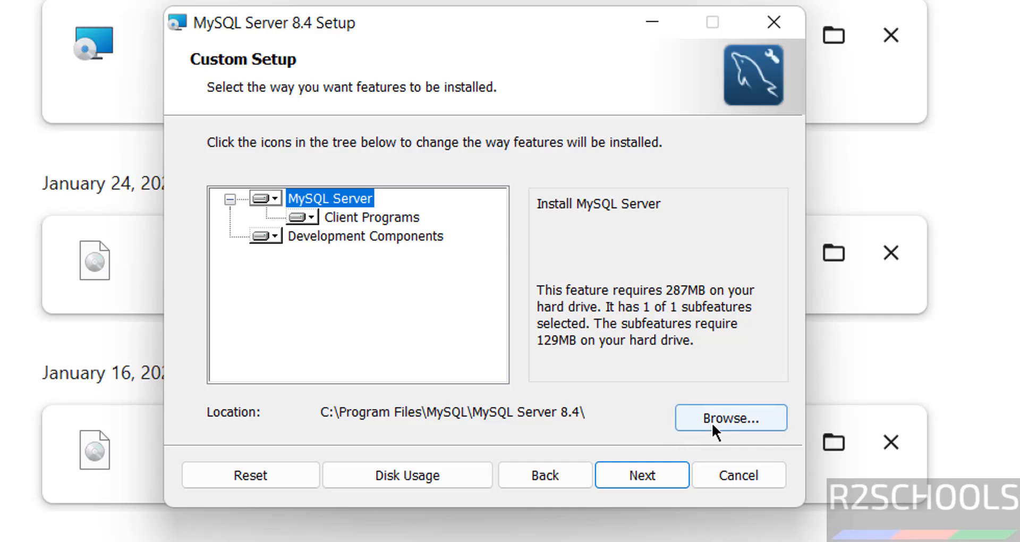
click(531, 474)
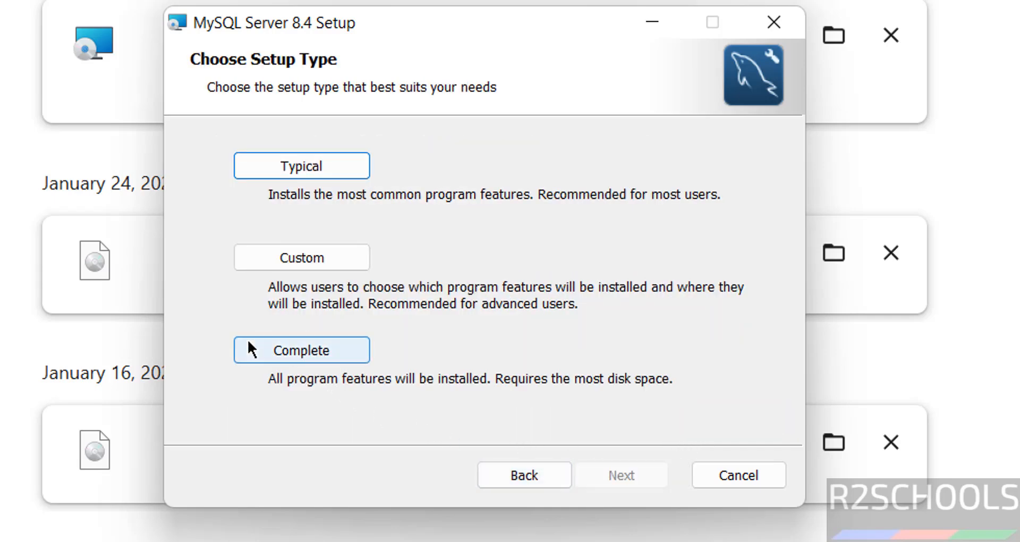
click(299, 263)
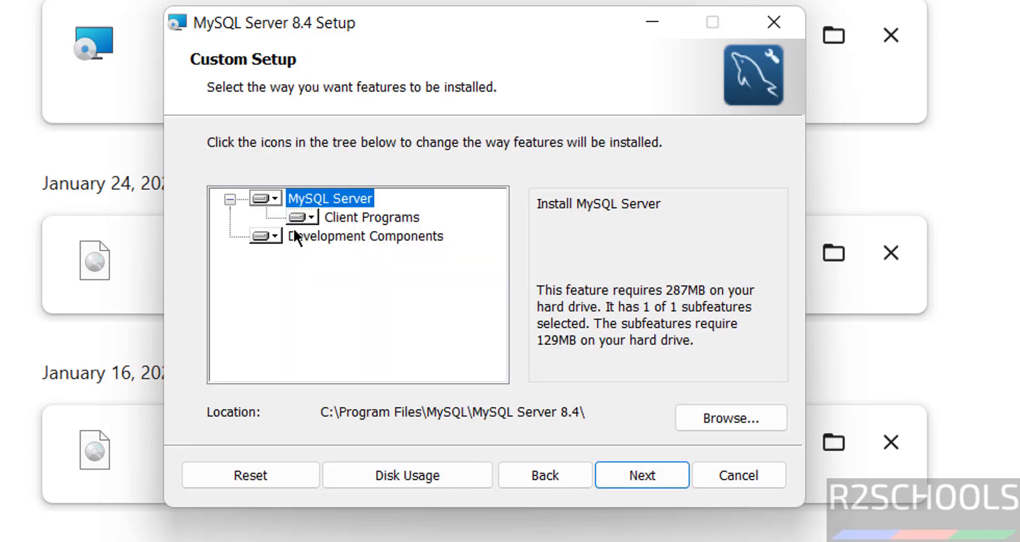
click(629, 475)
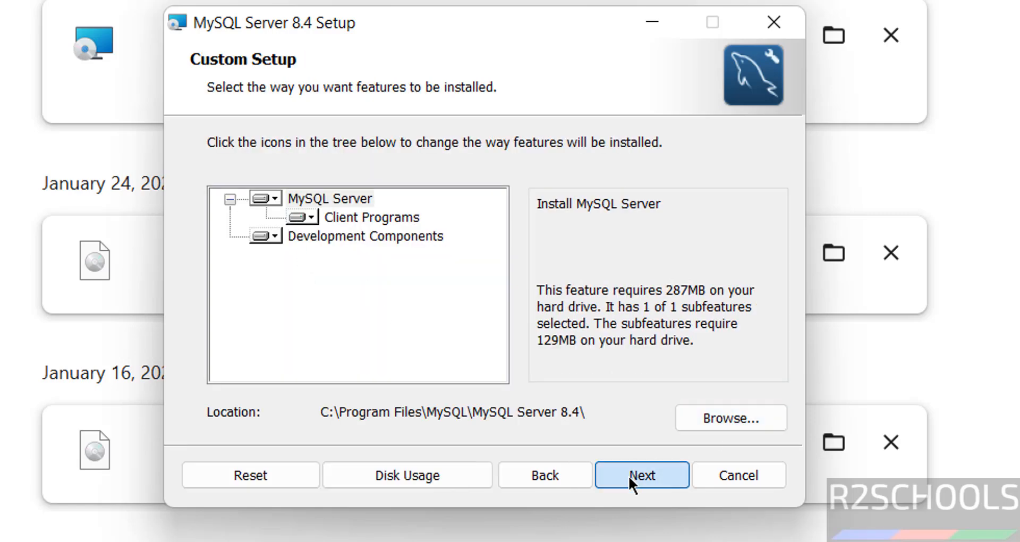
click(494, 478)
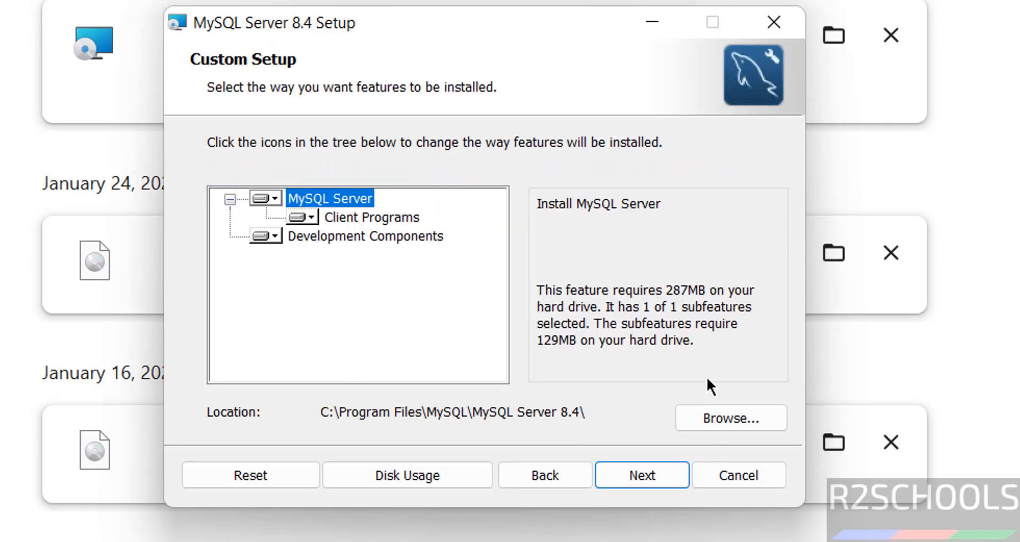
click(722, 419)
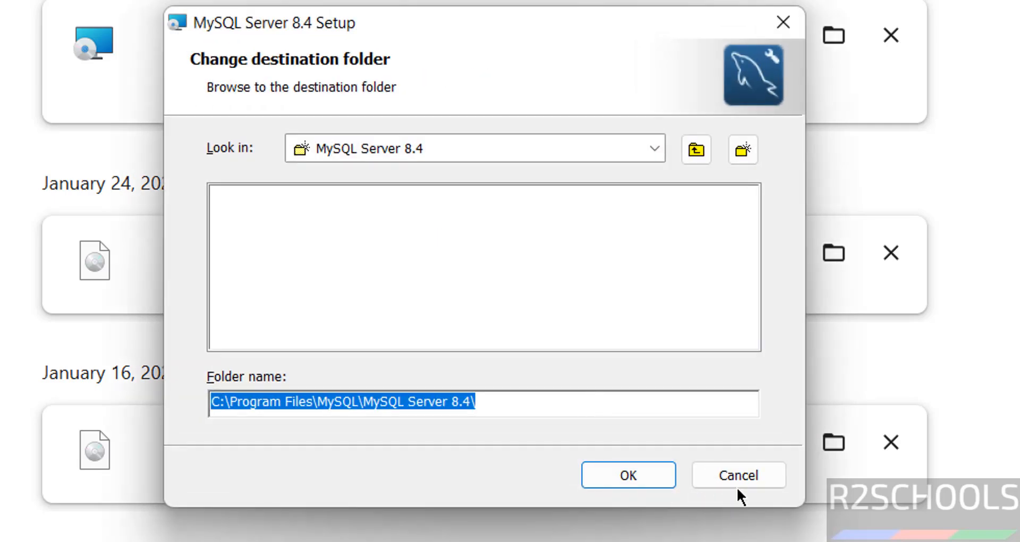
click(742, 480)
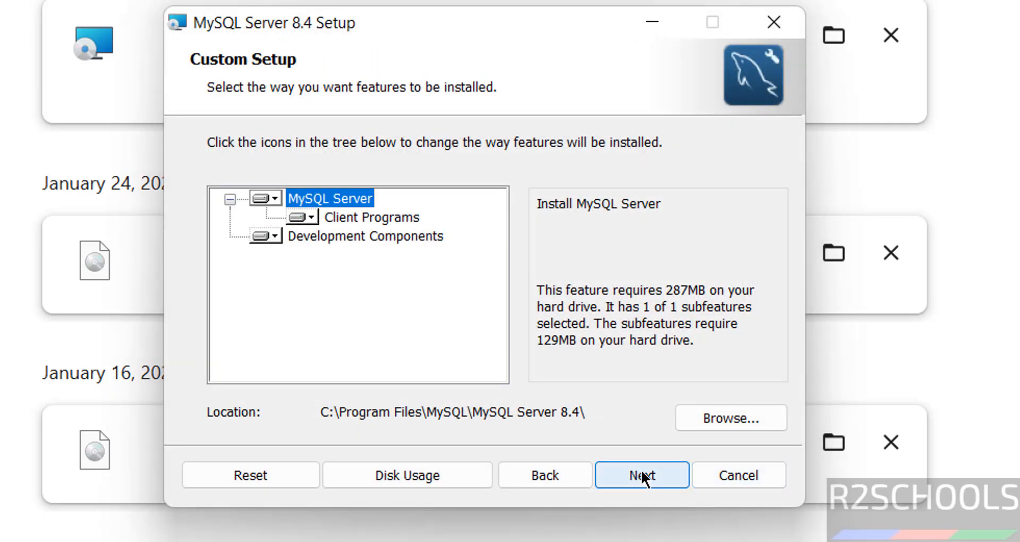
click(640, 475)
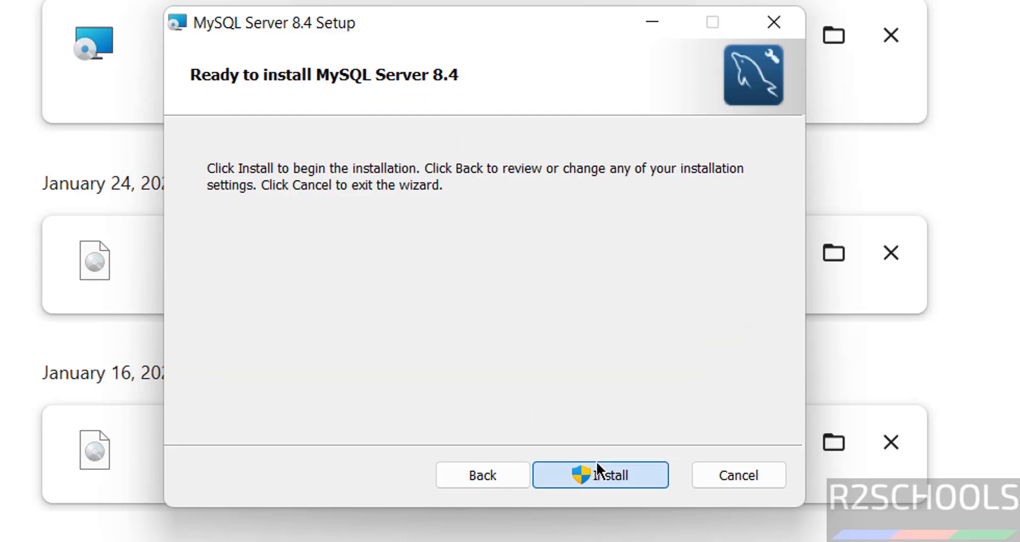
Install MySQL Server 8.4 and wait for the completion page.
click(597, 463)
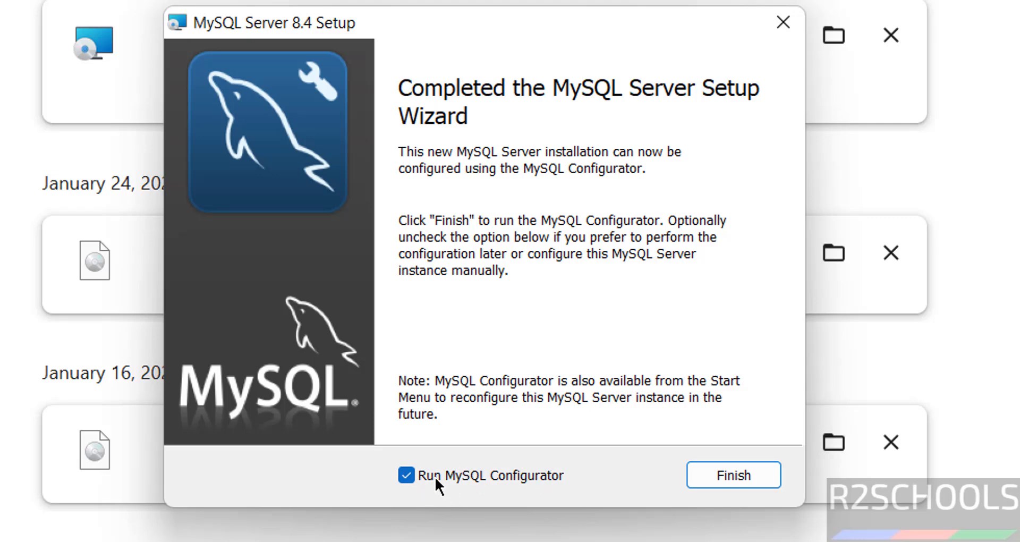
key(super)
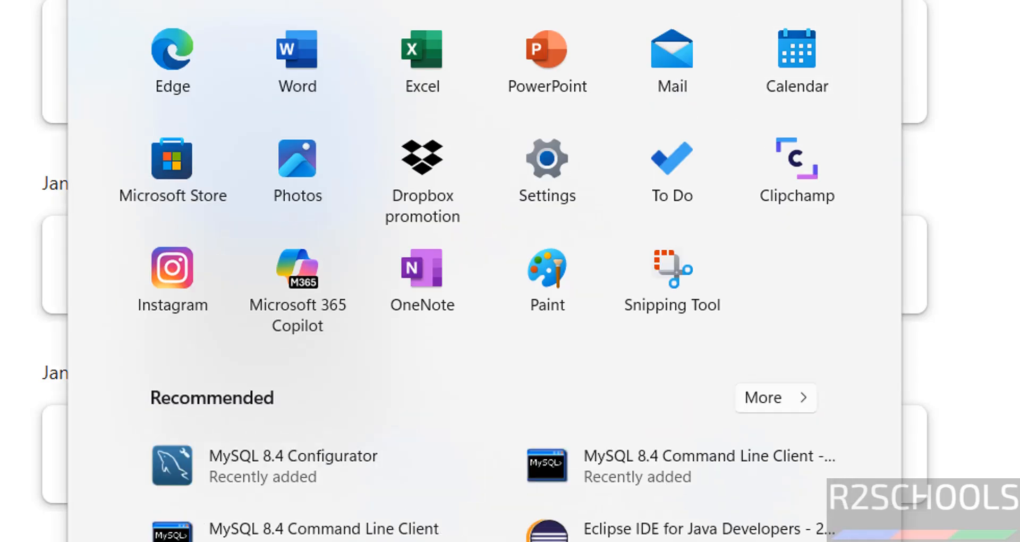
click(786, 1)
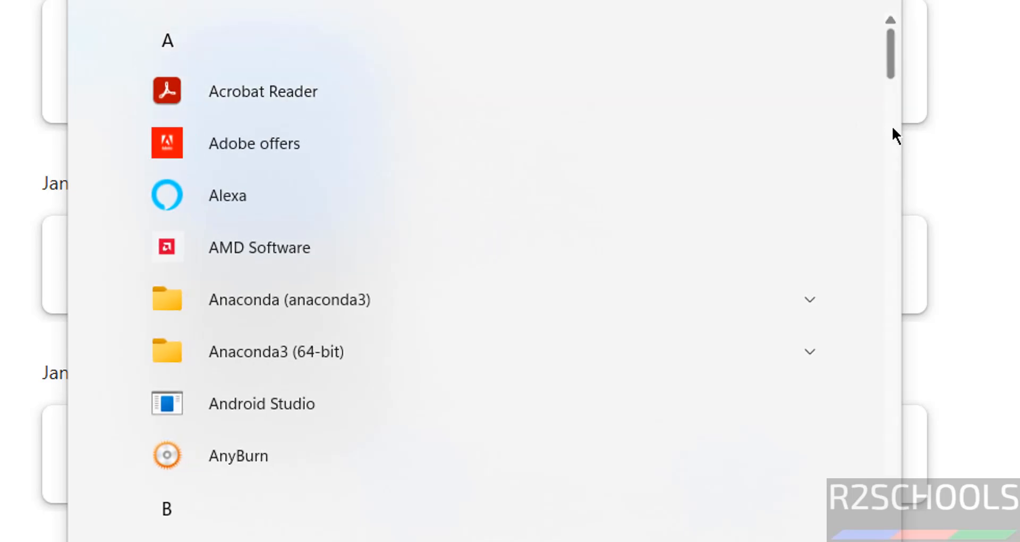
drag(891, 126, 885, 378)
click(343, 353)
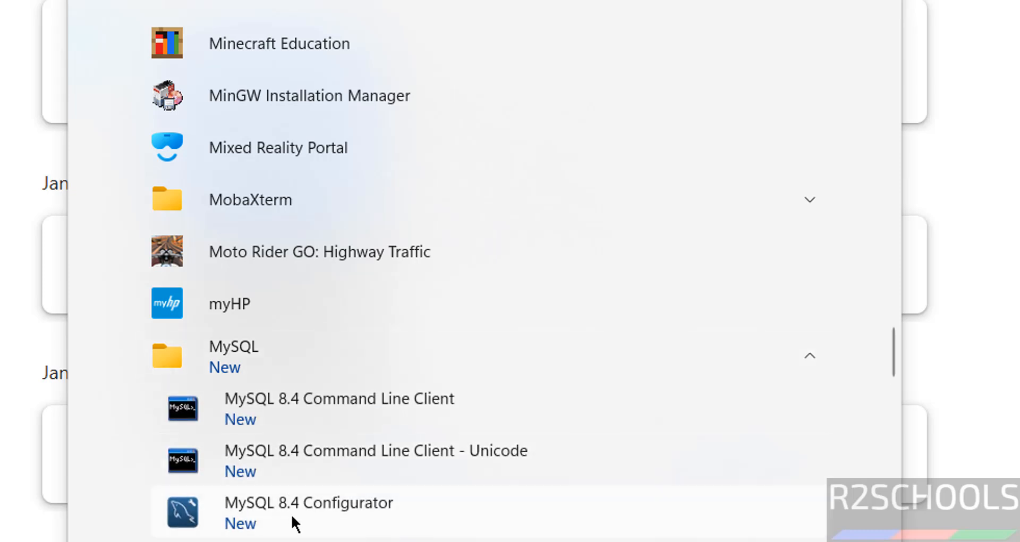
key(Escape)
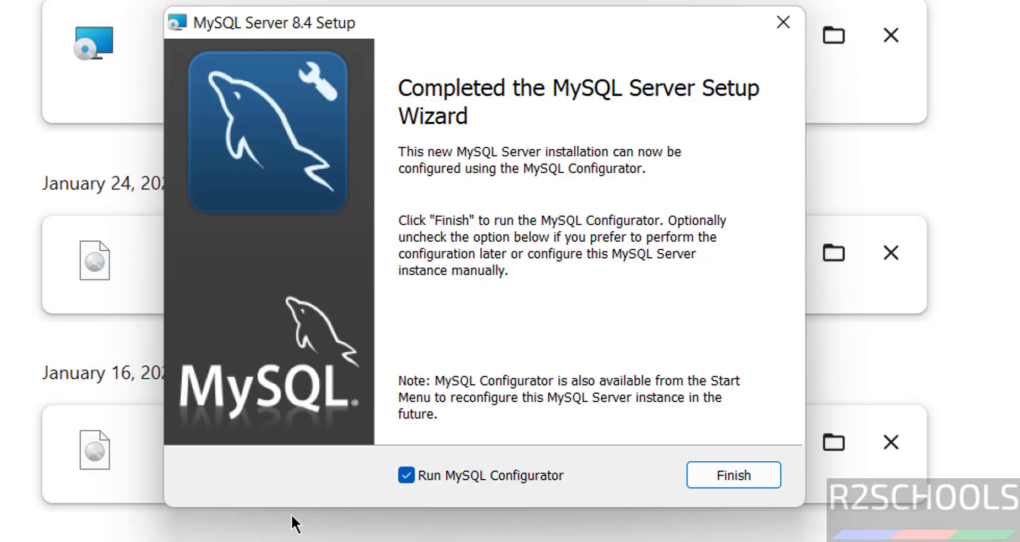
Launch MySQL Configurator and keep the default data directory.
click(720, 475)
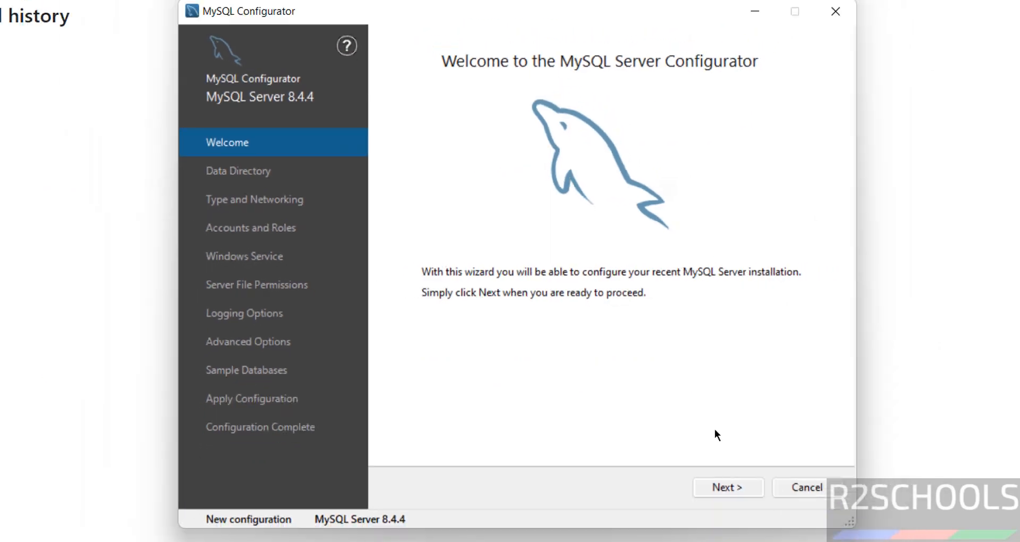
click(725, 486)
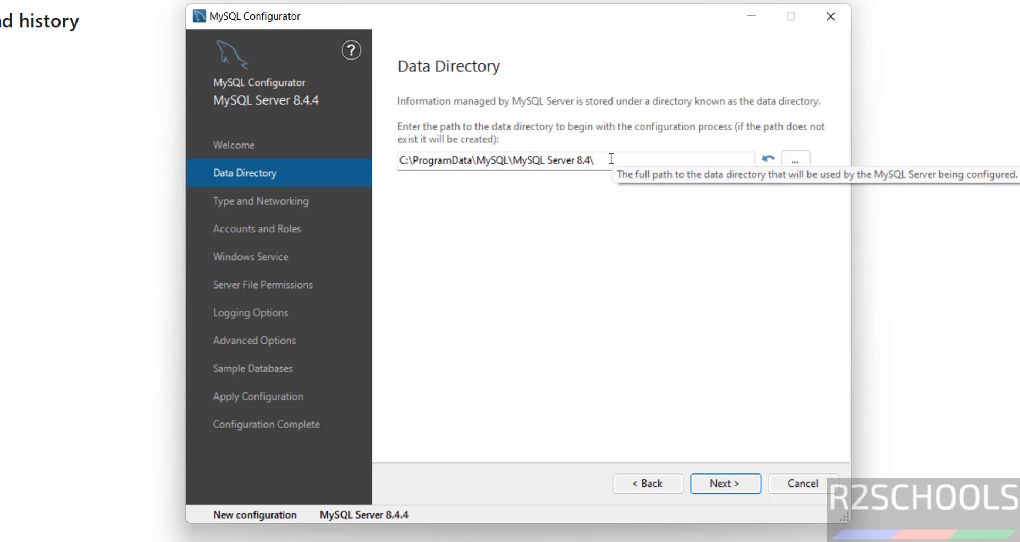
click(795, 159)
click(644, 434)
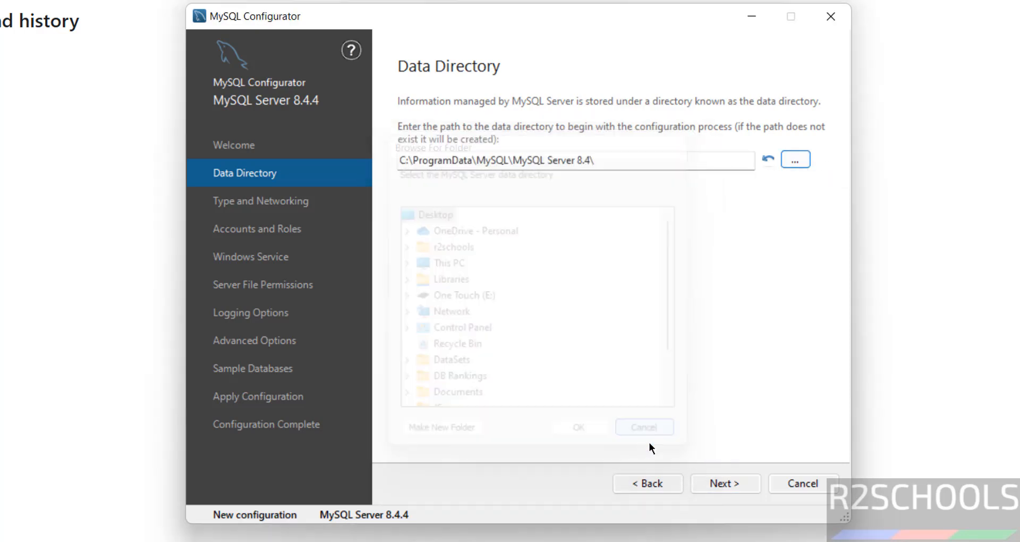
click(717, 488)
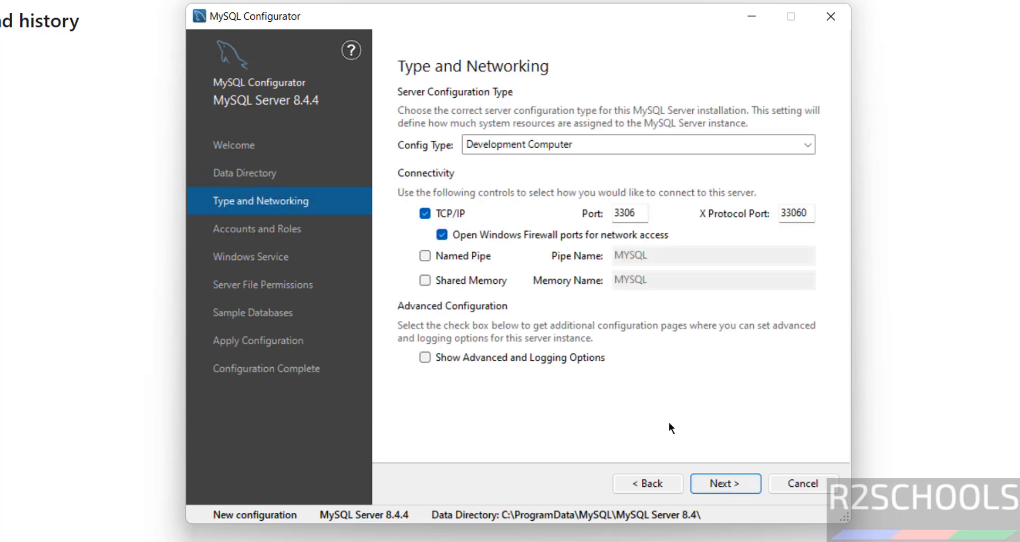
Set config type to Server Computer, leaving port 3306.
click(598, 146)
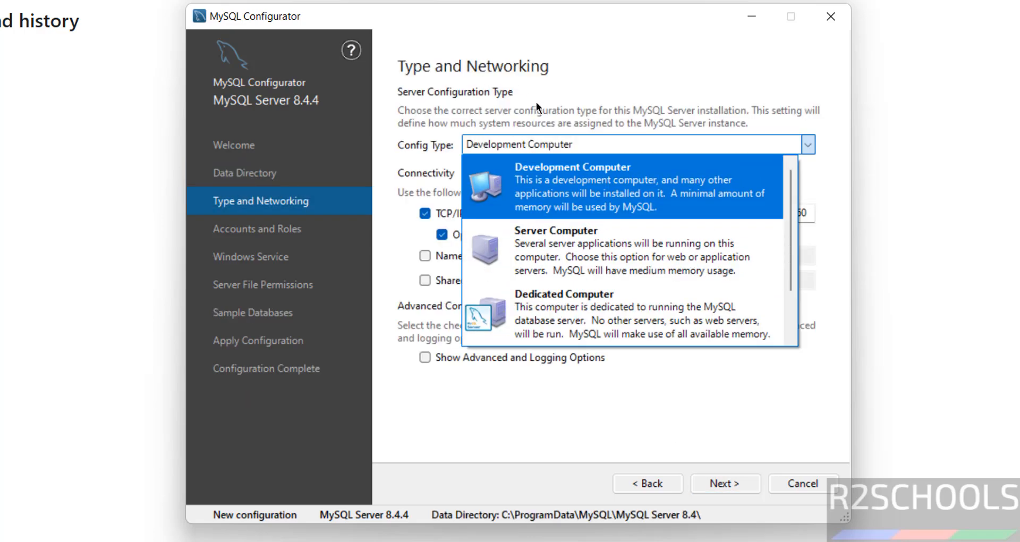
click(546, 236)
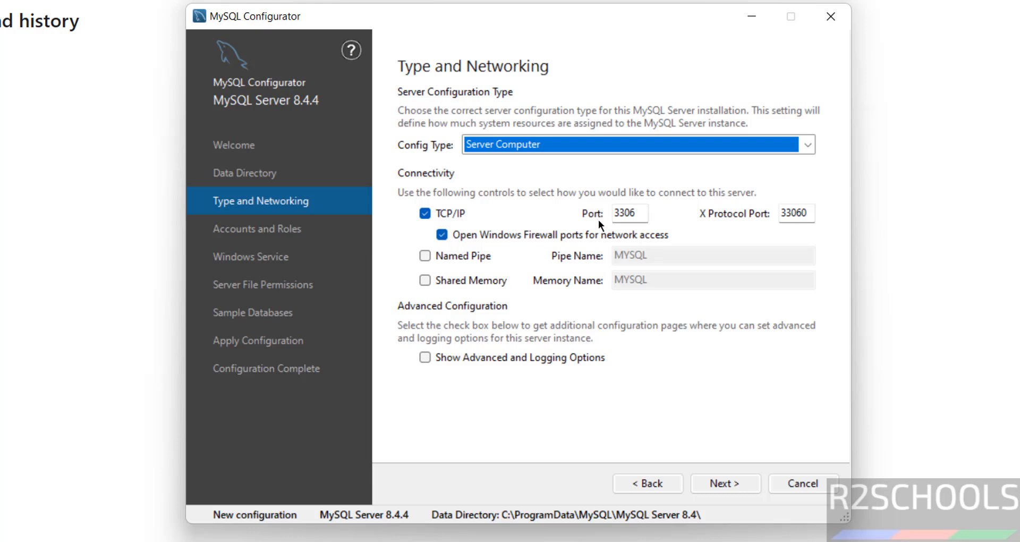
double_click(625, 213)
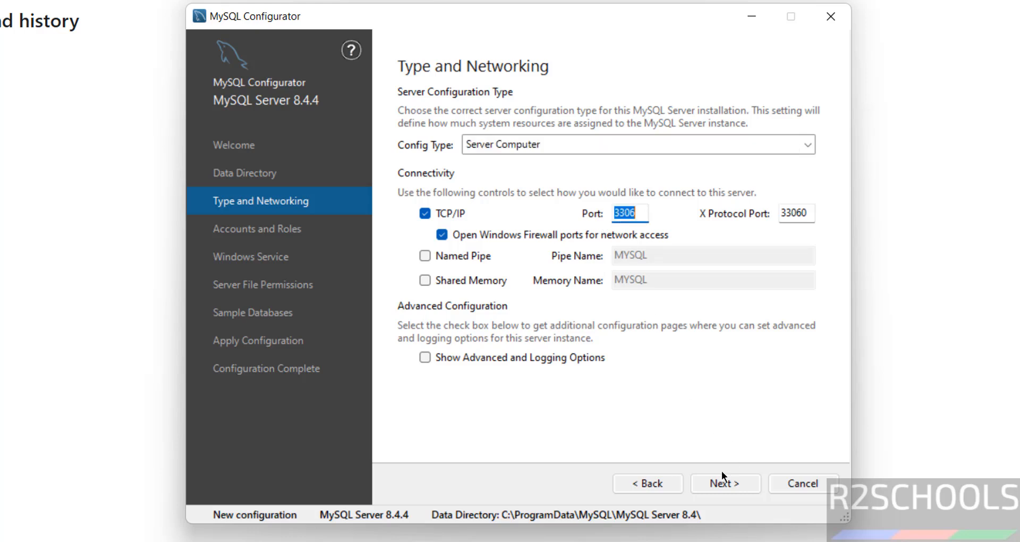
click(713, 484)
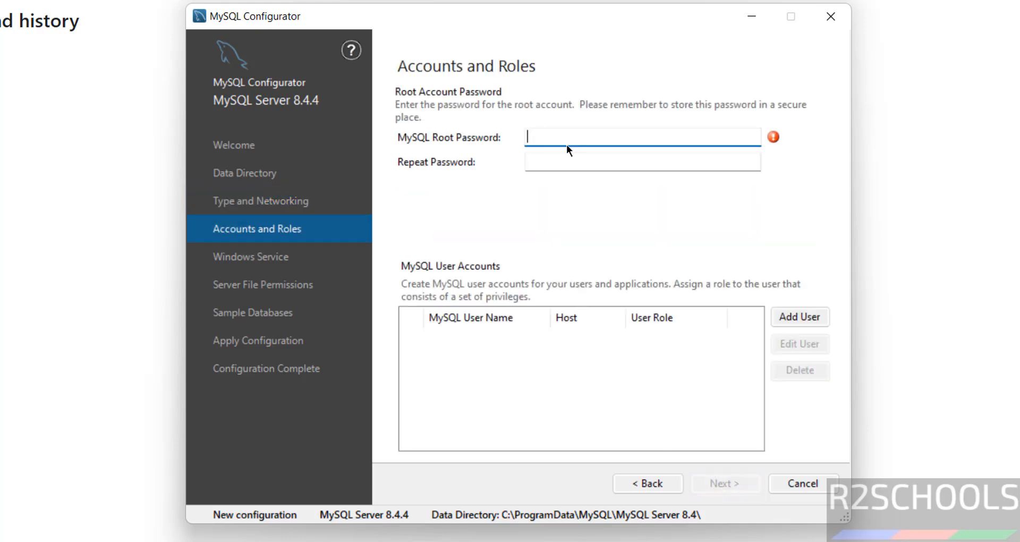
Enter the root account password in both password fields and continue.
text(123456789)
key(Tab)
text(12345)
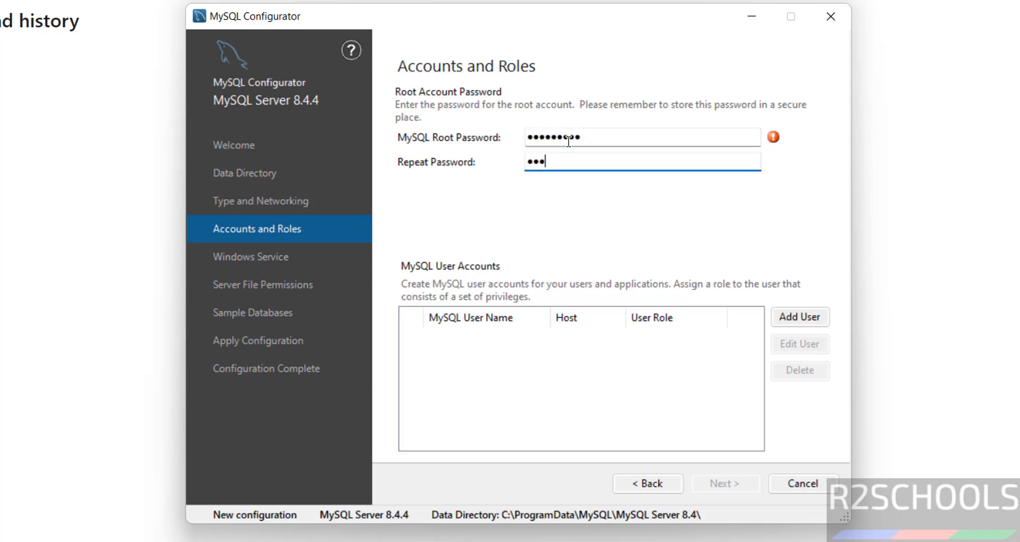
text(6789)
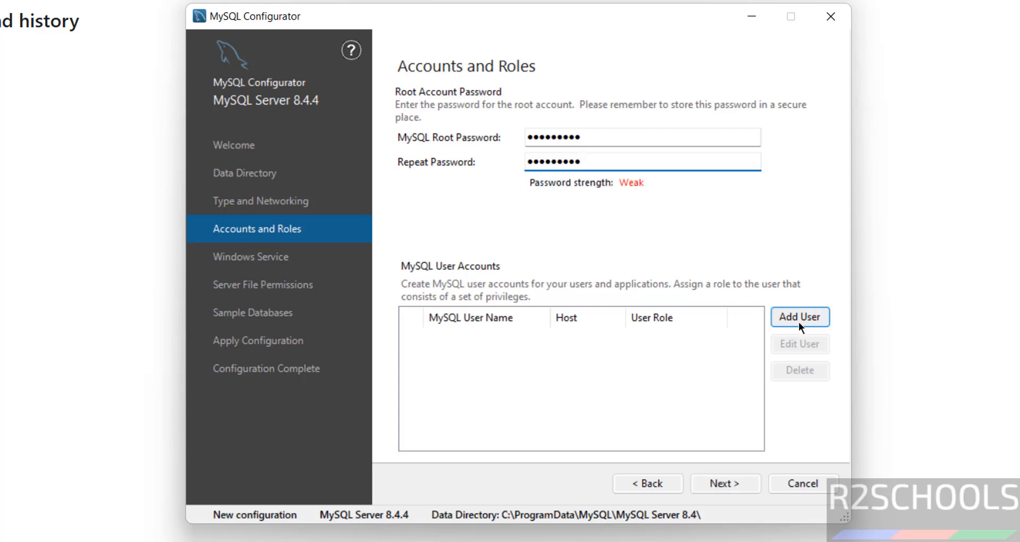
click(712, 483)
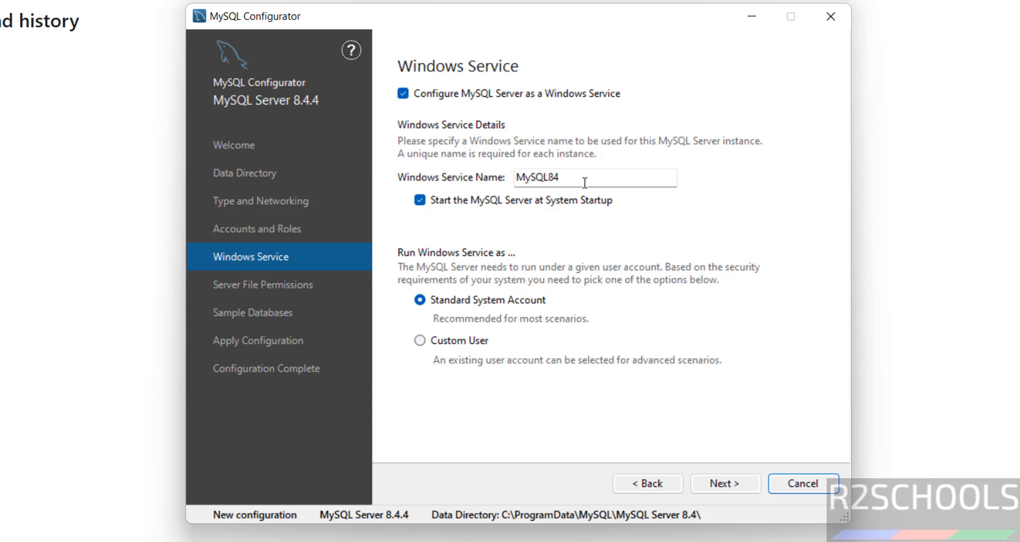
Keep service name MySQL84 and default file permissions, and tick Create Sakila database.
double_click(584, 182)
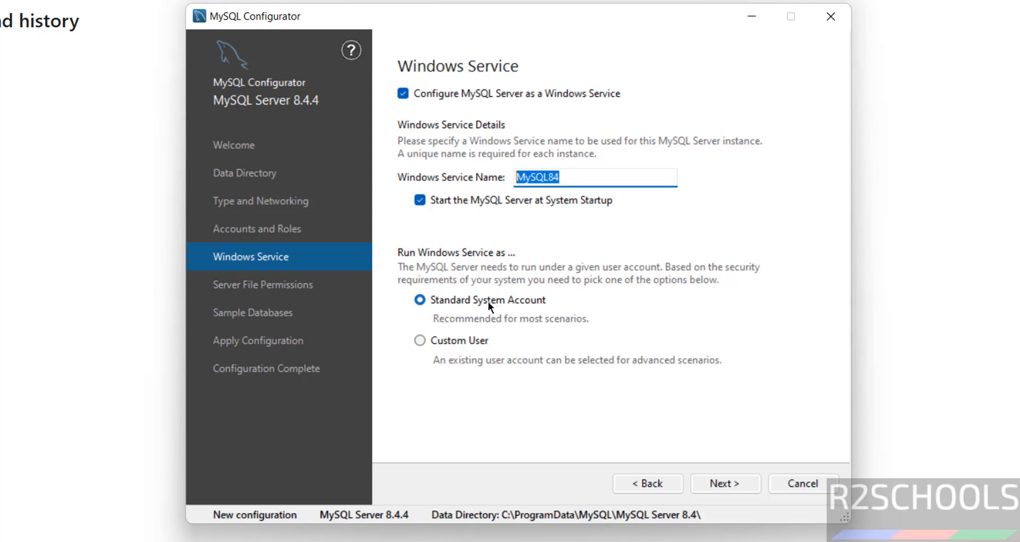
click(739, 489)
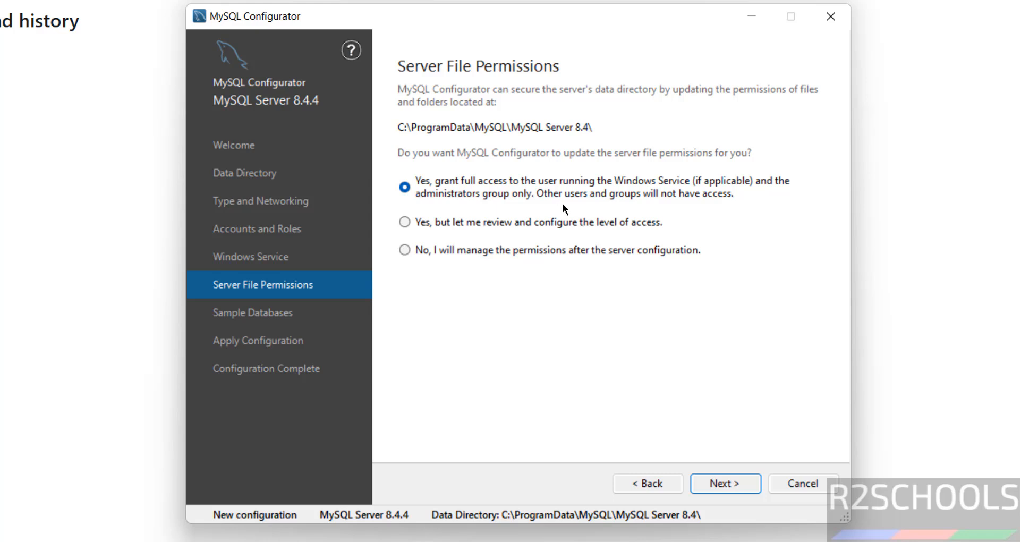
click(724, 481)
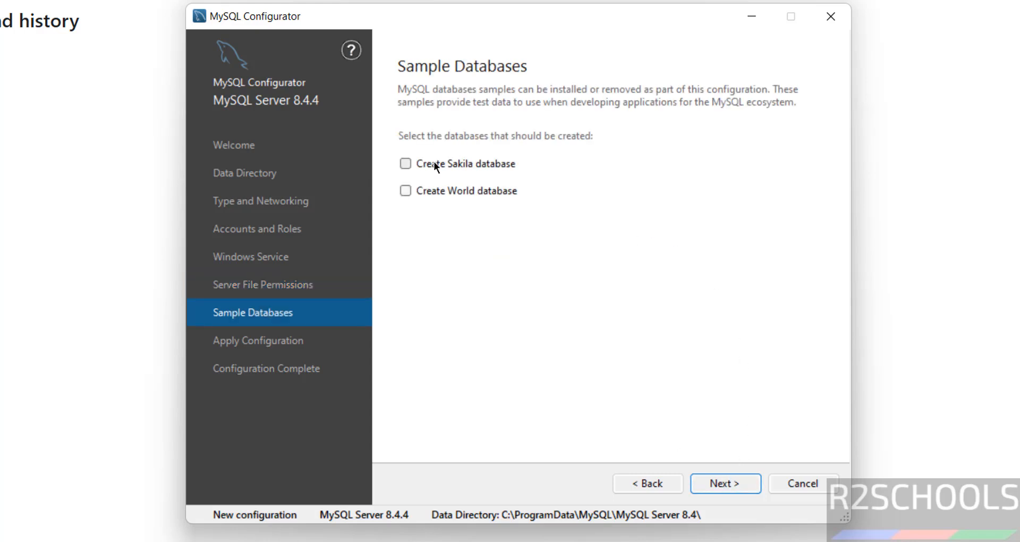
click(428, 165)
Execute all configuration steps, then finish and close MySQL Configurator.
click(738, 483)
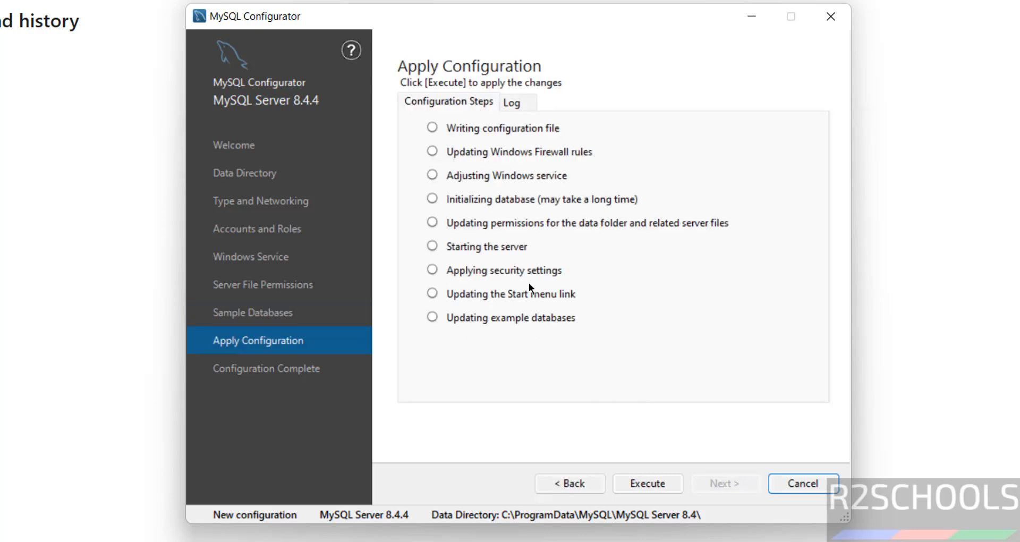
click(657, 486)
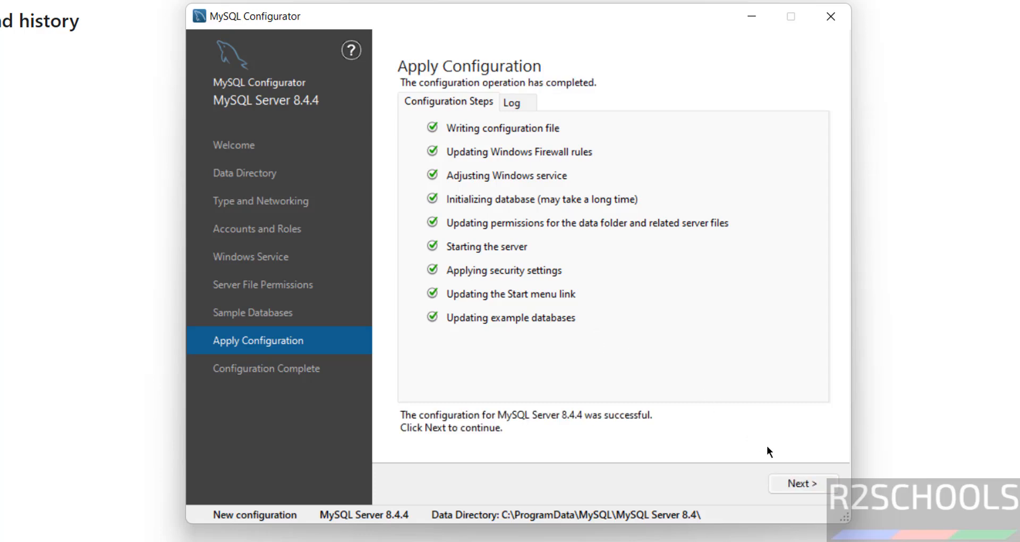
click(784, 484)
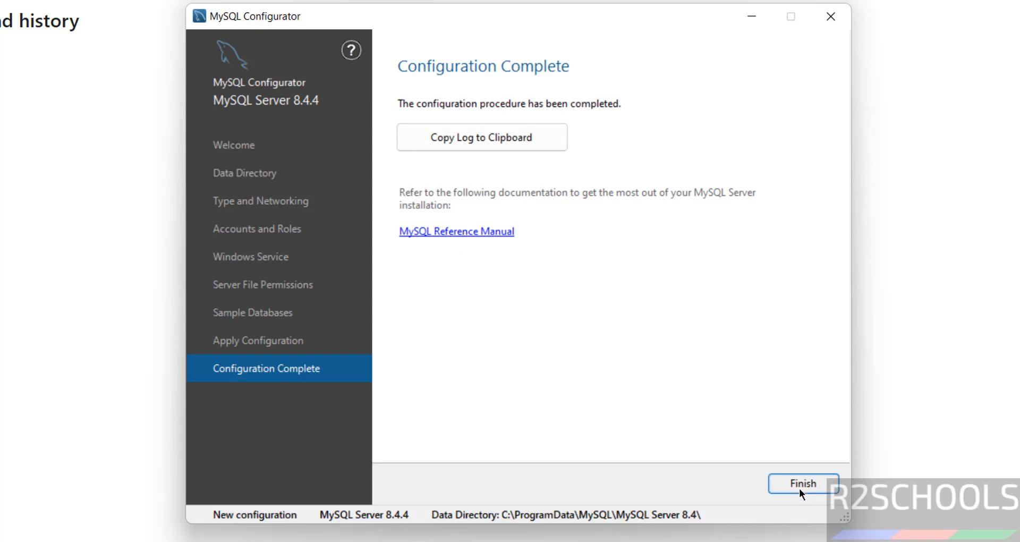
click(799, 487)
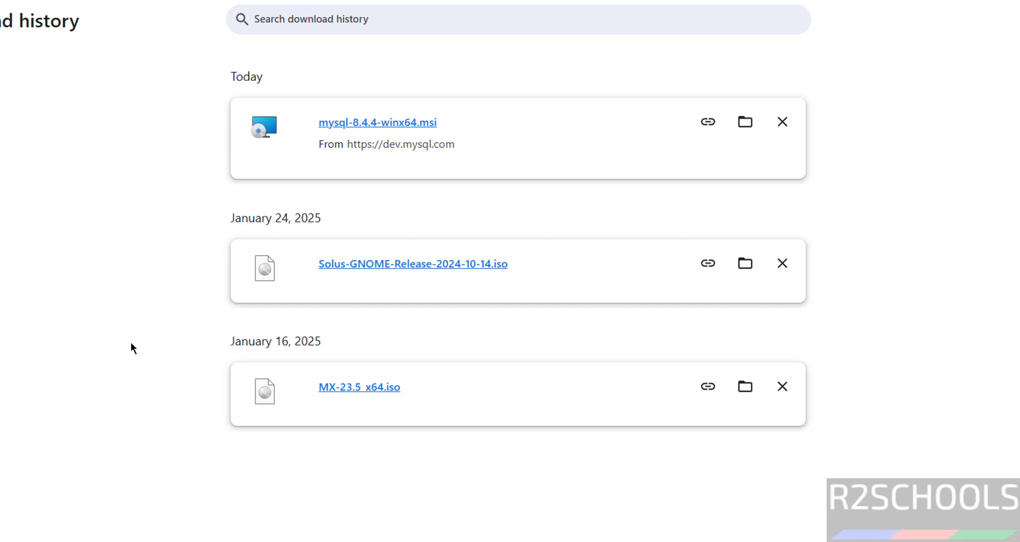
Start MySQL 8.4 Command Line Client from the MySQL folder in All apps.
key(super)
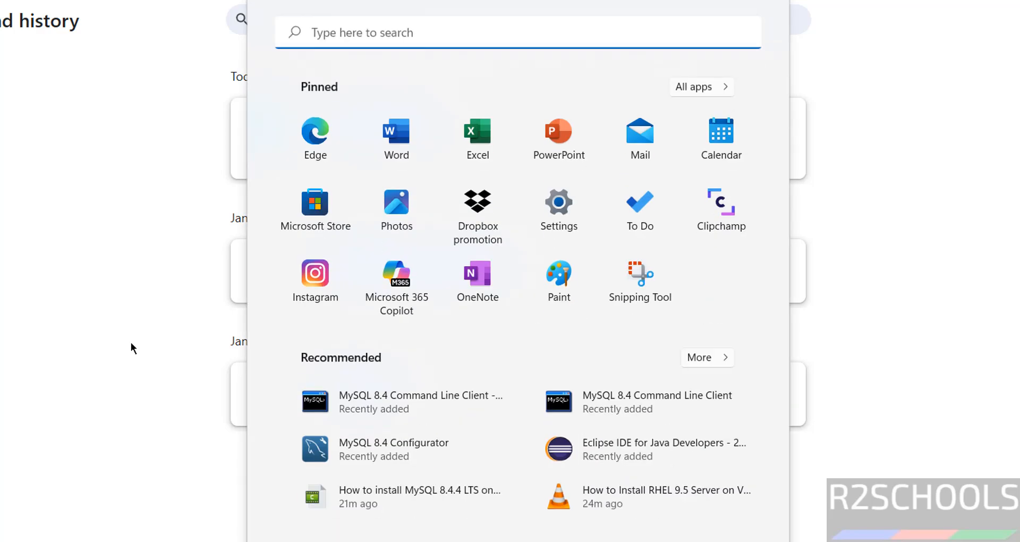
click(687, 86)
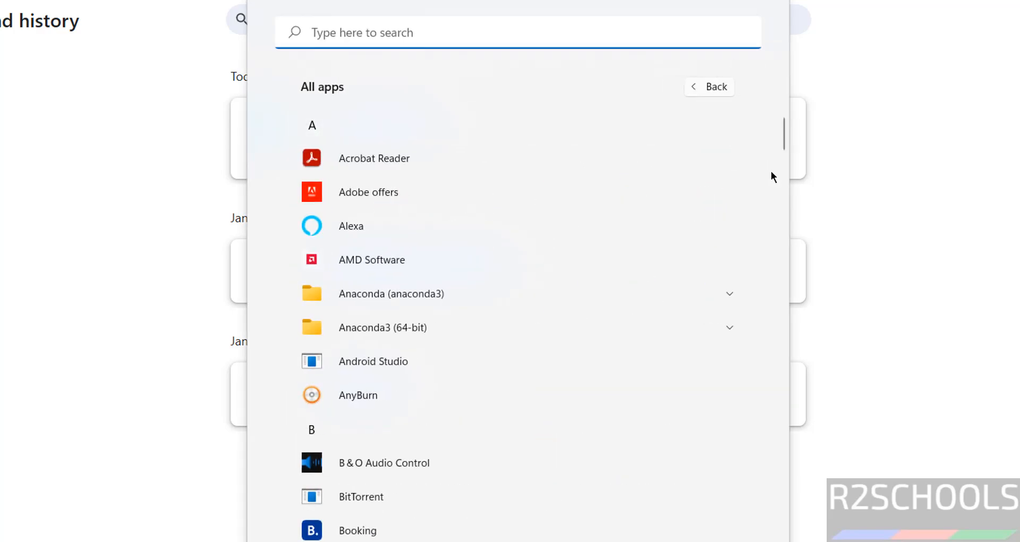
scroll(785, 174, down, 5)
scroll(785, 276, down, 8)
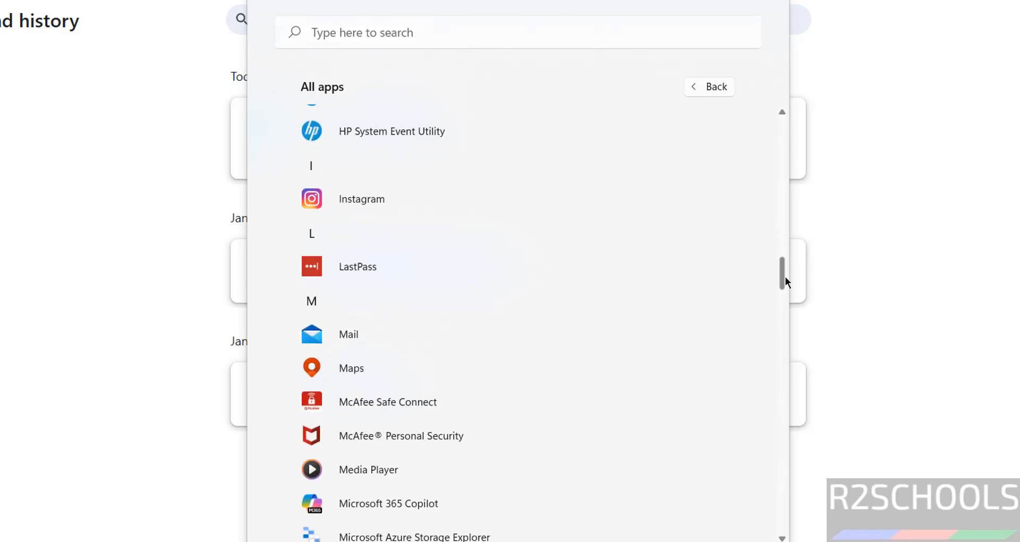
scroll(780, 334, down, 10)
scroll(778, 345, up, 2)
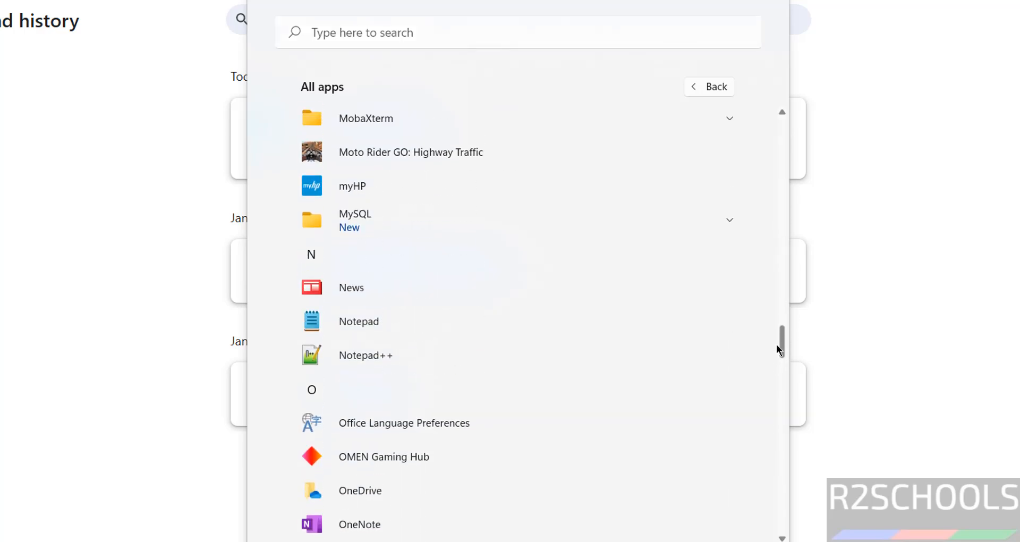
click(728, 223)
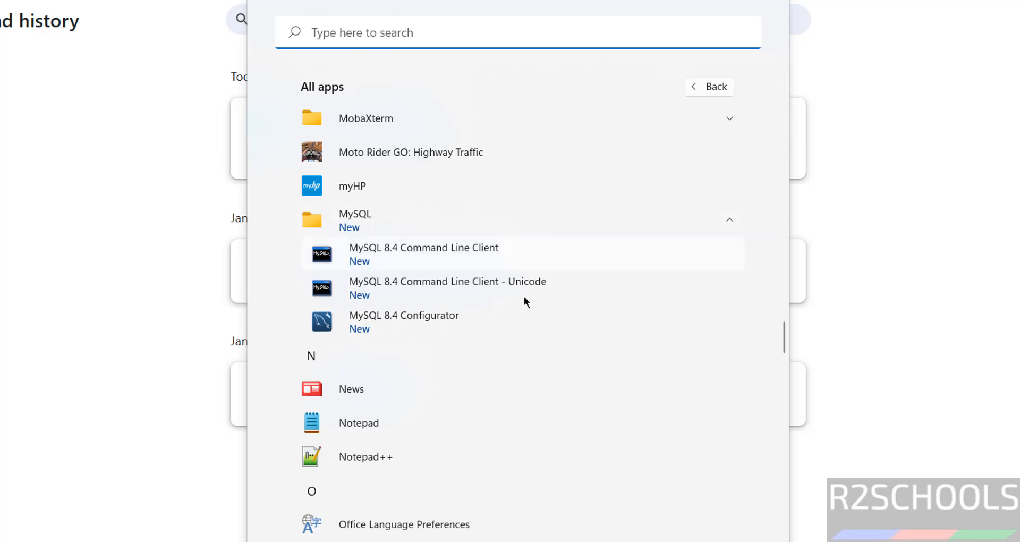
click(442, 250)
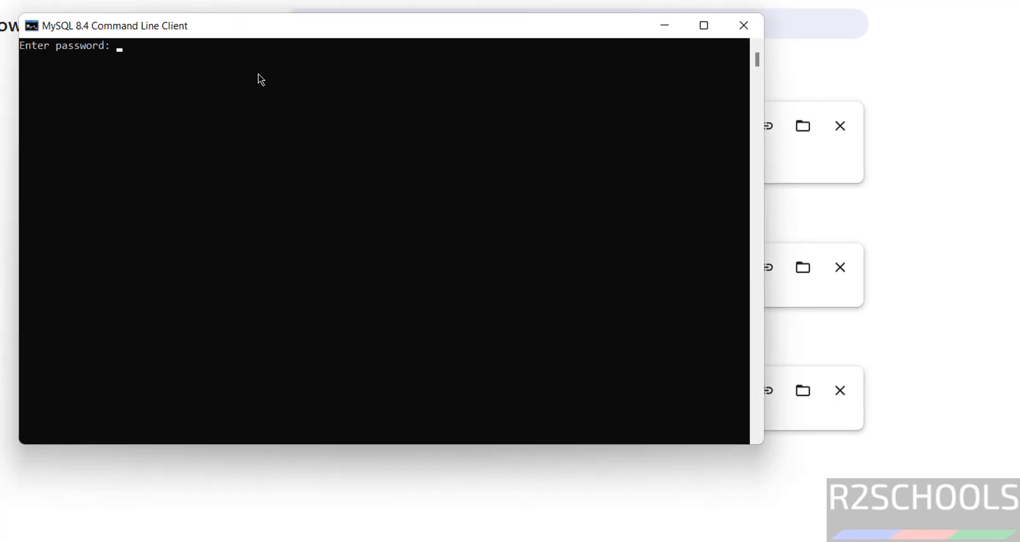
Log in as root with the password and run select version(); to confirm 8.4.4.
right_click(123, 25)
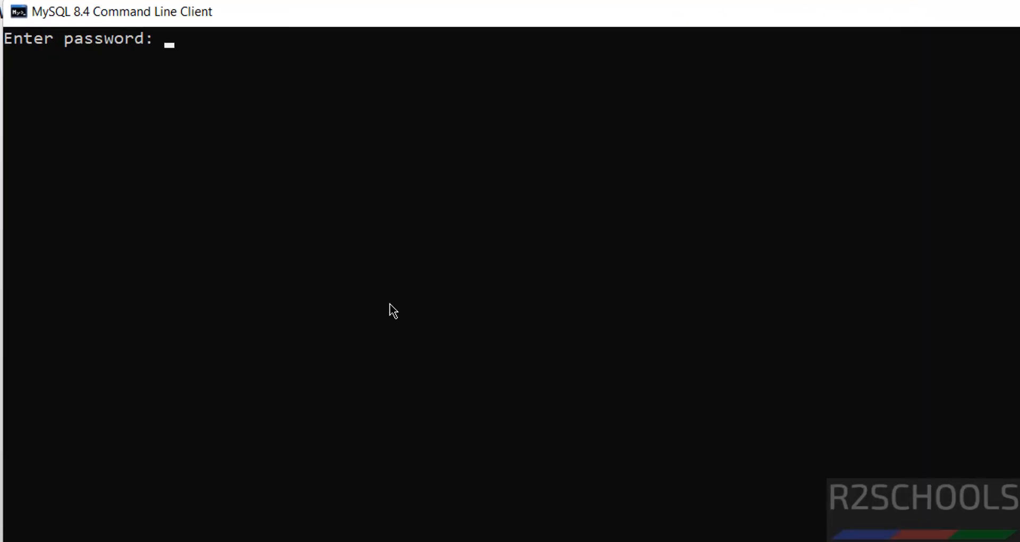
text(*********)
key(Return)
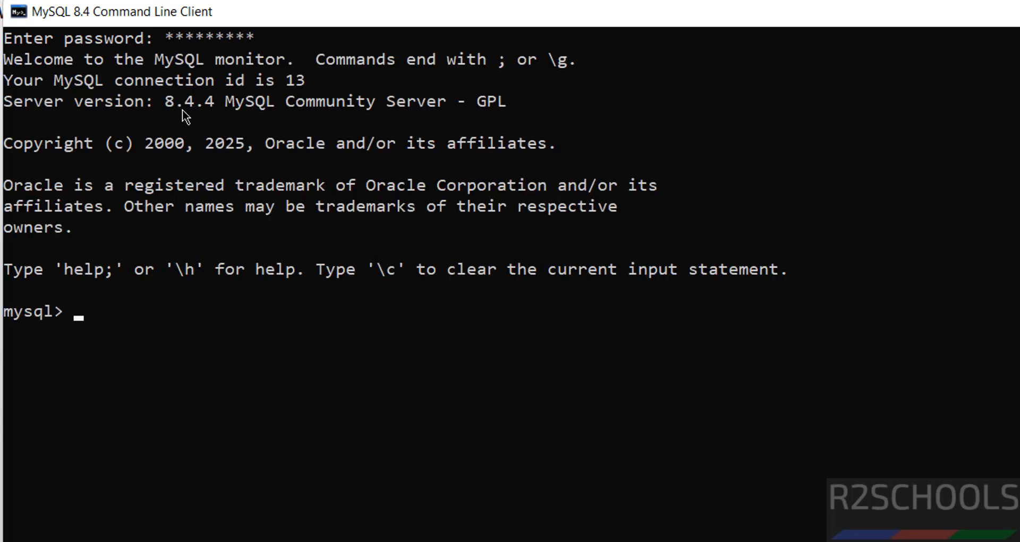
text(select ve)
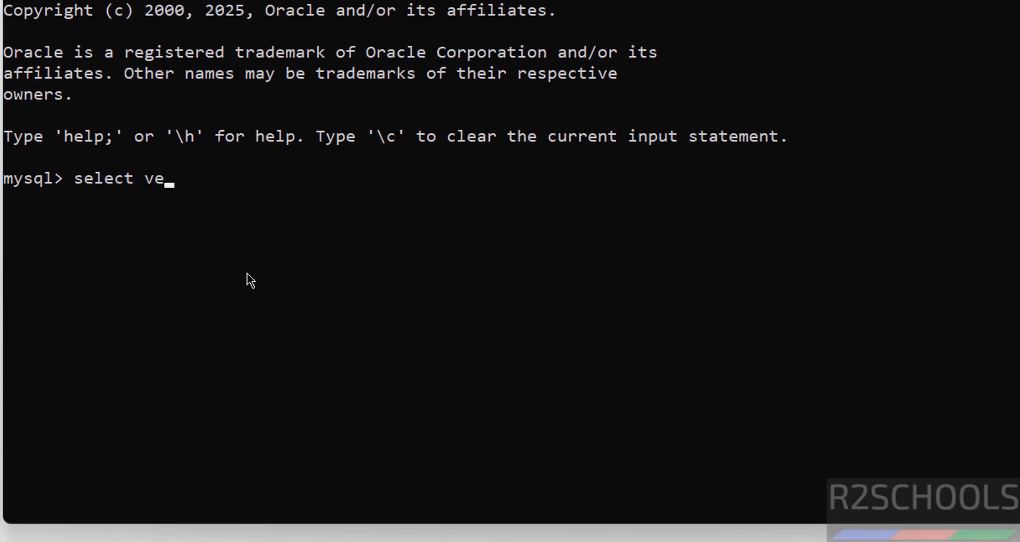
text(rsion();)
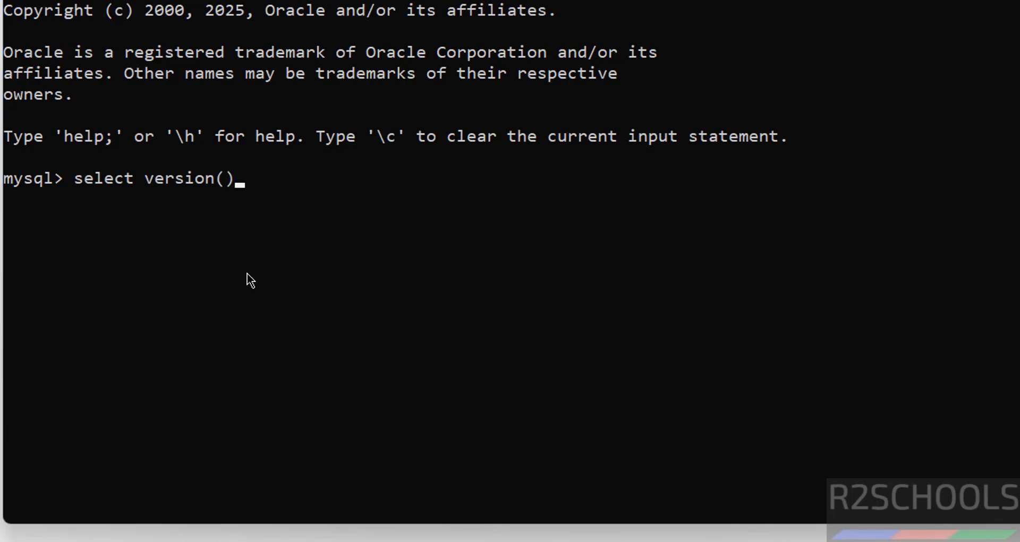
key(Return)
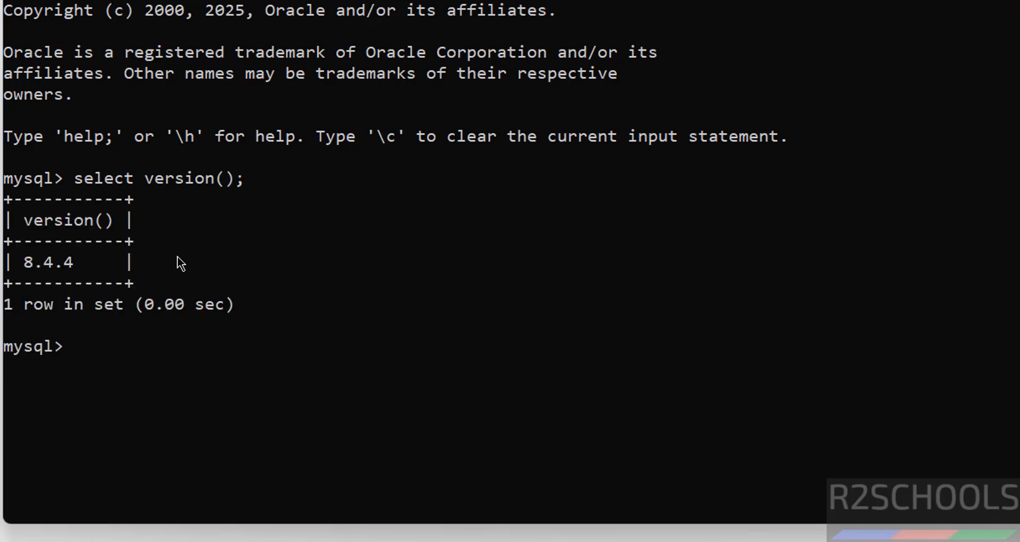
List the existing databases with show databases;, fixing the typos.
text(show databases();)
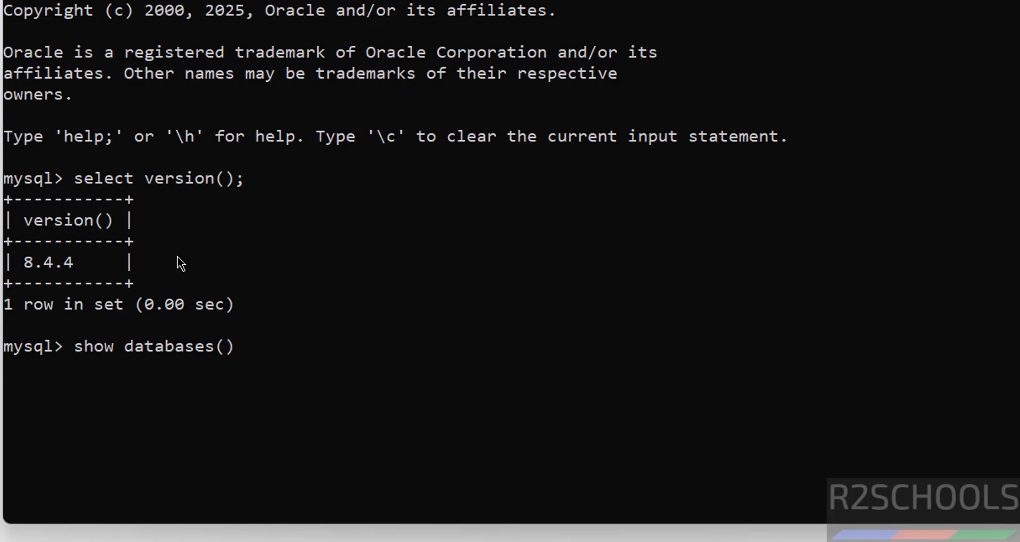
key(Return)
key(Up)
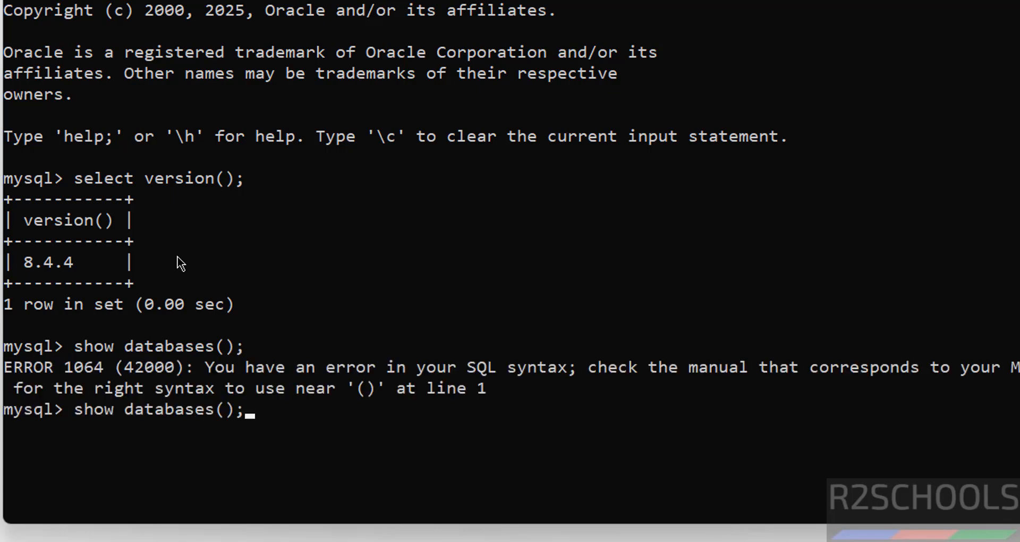
key(BackSpace)
key(BackSpace)
key(BackSpace)
text(;)
key(Return)
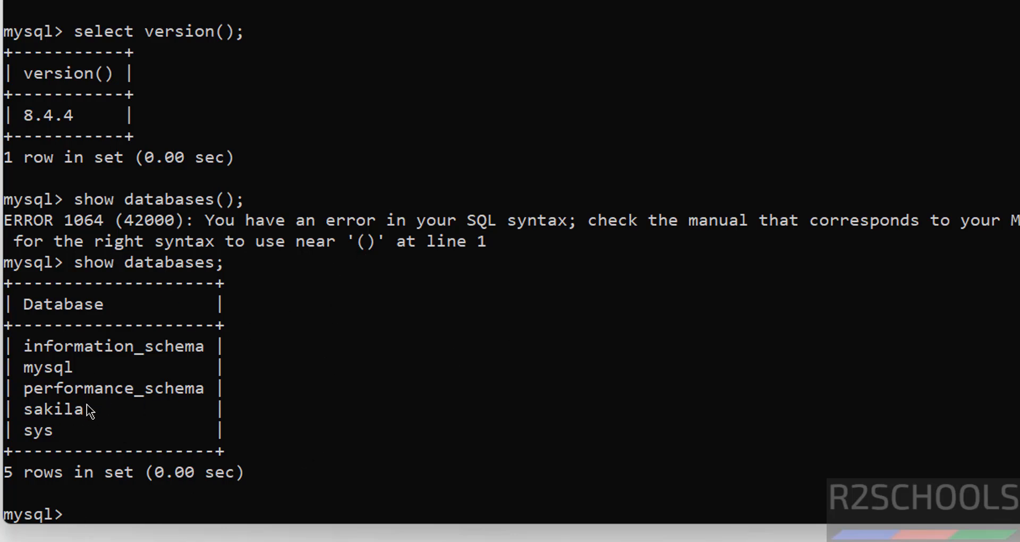
Create the bank database and list databases to confirm it exists.
text(create databas)
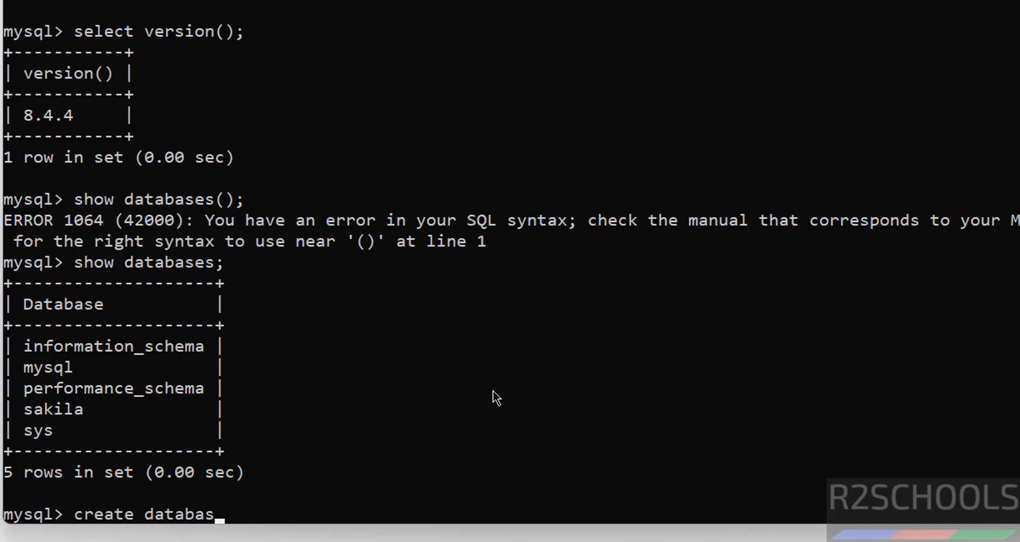
text(e bank;)
key(Return)
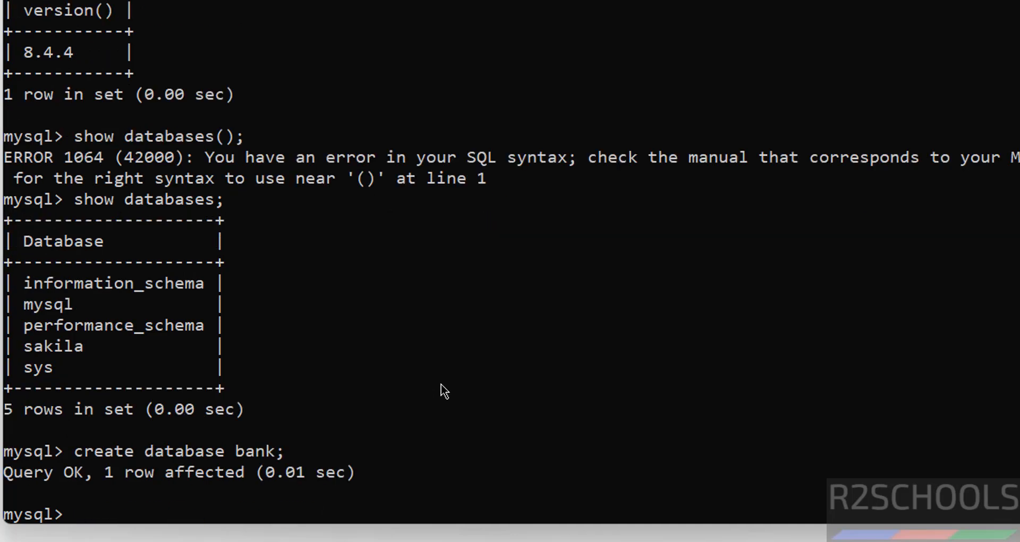
text(show data)
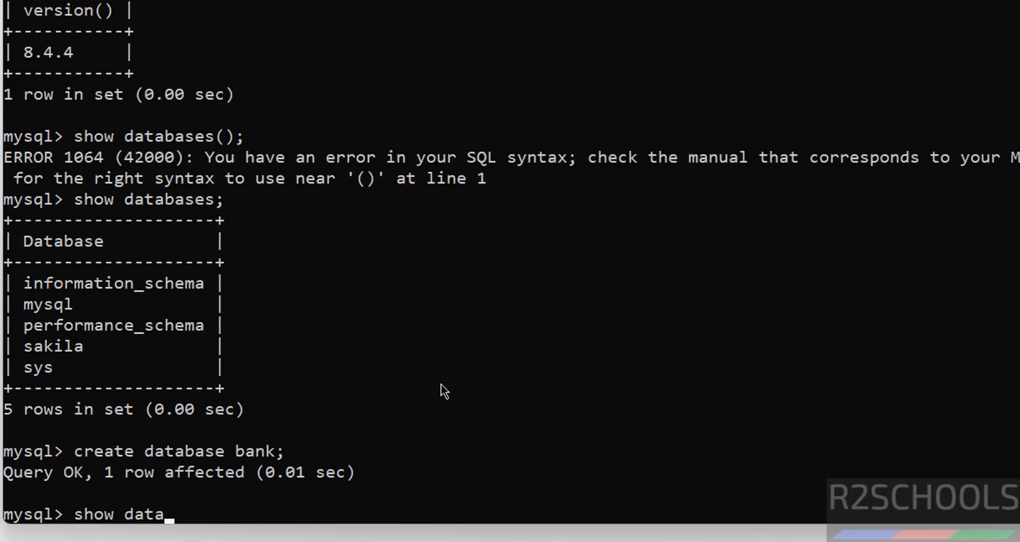
text(bases;)
key(Return)
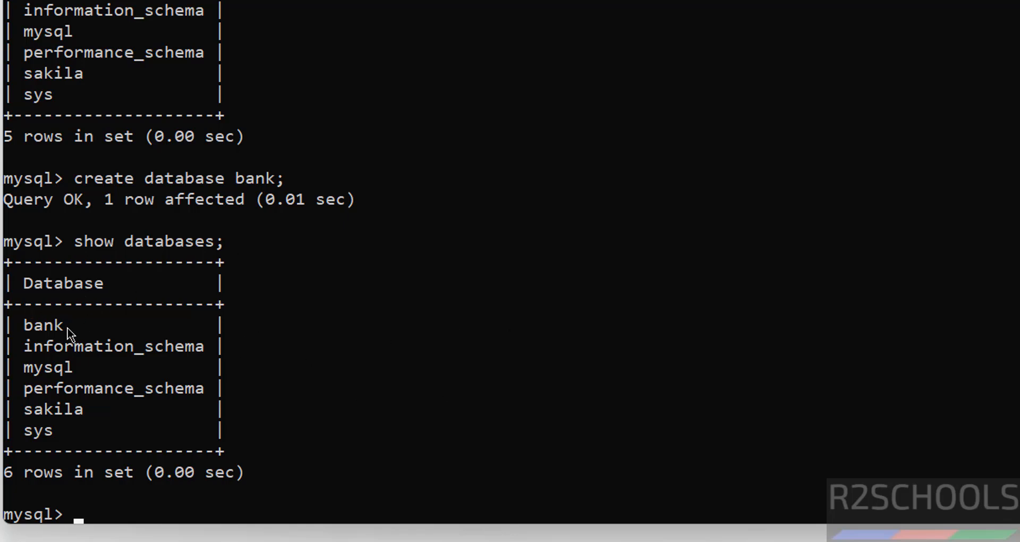
Switch to bank with use bank; and confirm show tables; returns an empty set.
text(use bank;)
key(Return)
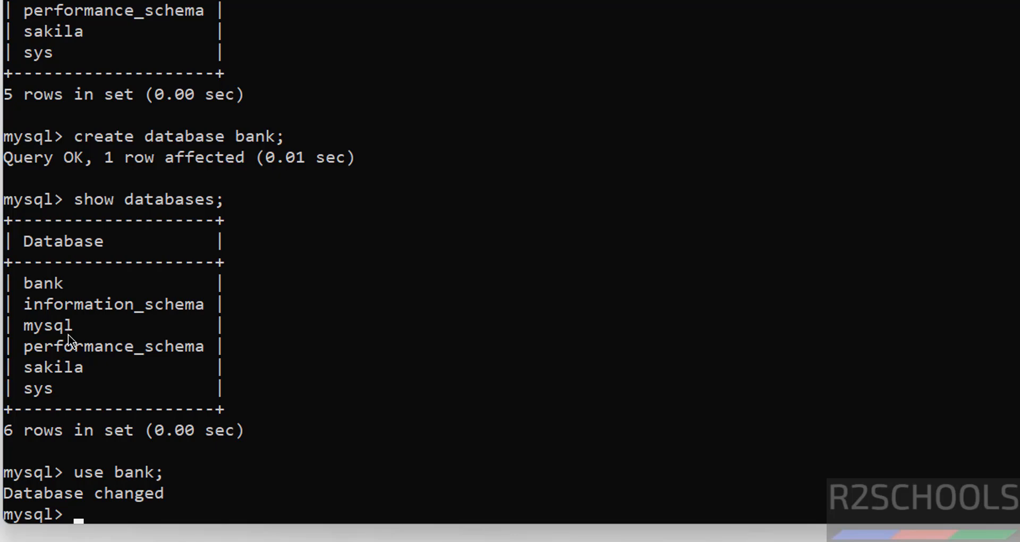
text(show tbale)
key(BackSpace)
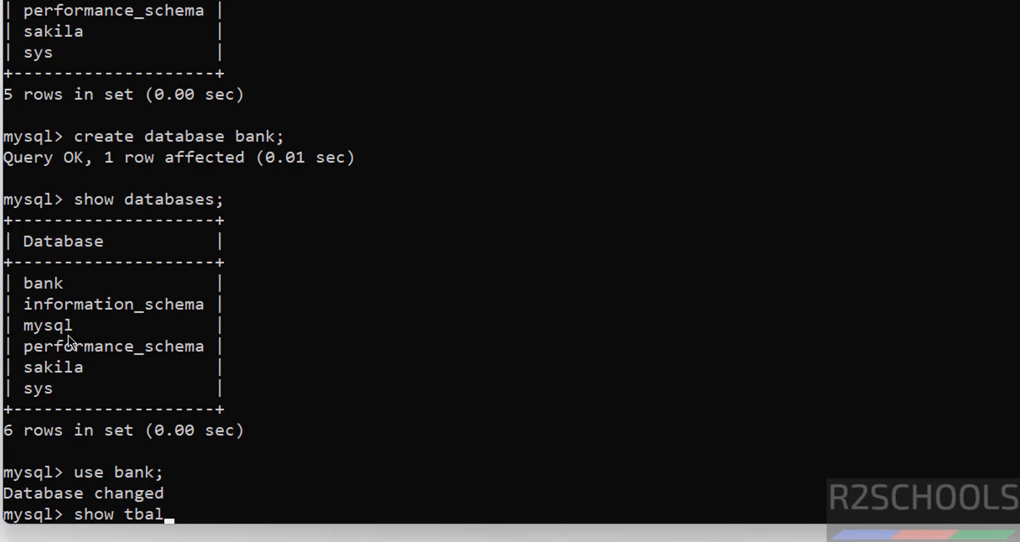
key(BackSpace)
key(BackSpace)
key(BackSpace)
text(ables;)
key(Return)
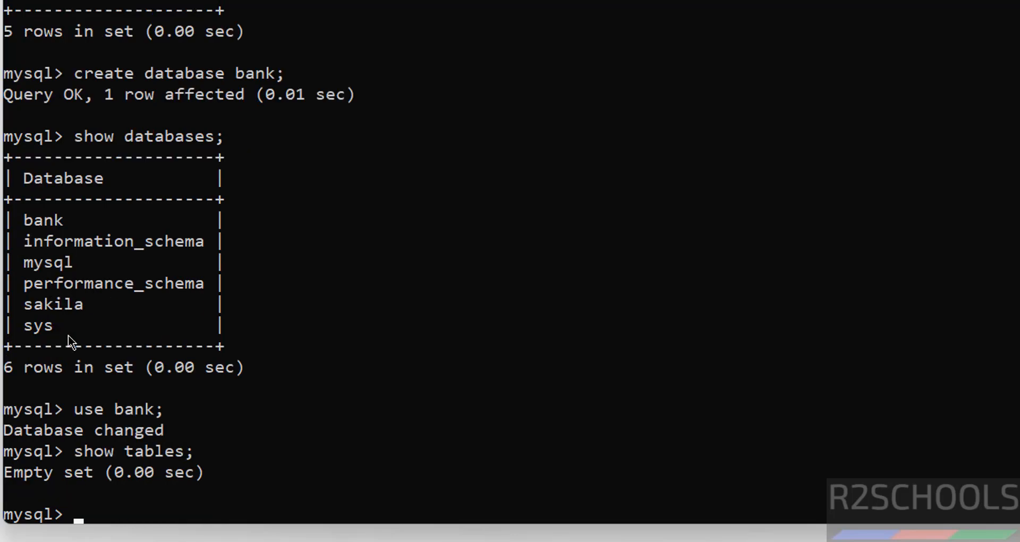
Create table customer with cno int primary key and cname varchar(100) not null.
text(create table)
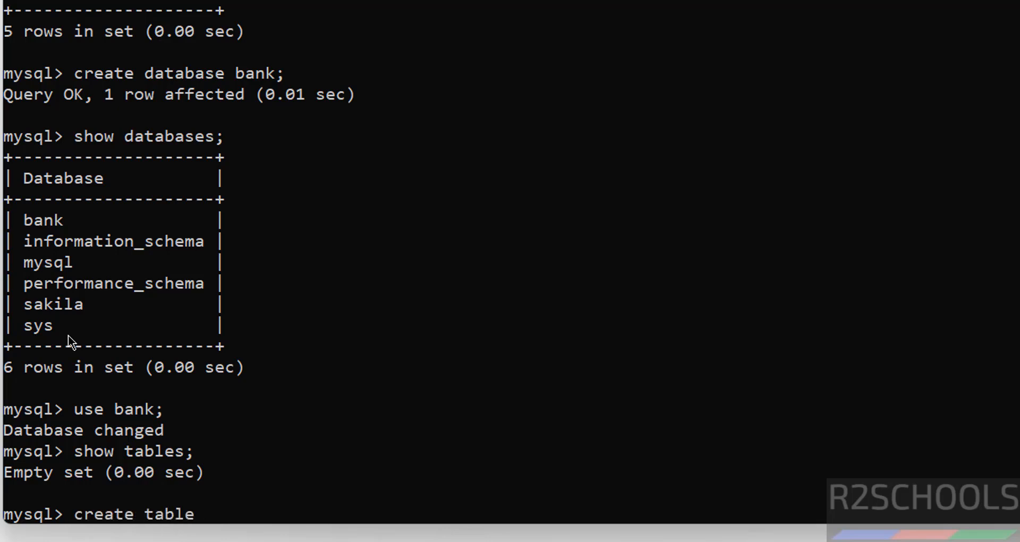
text( customer)
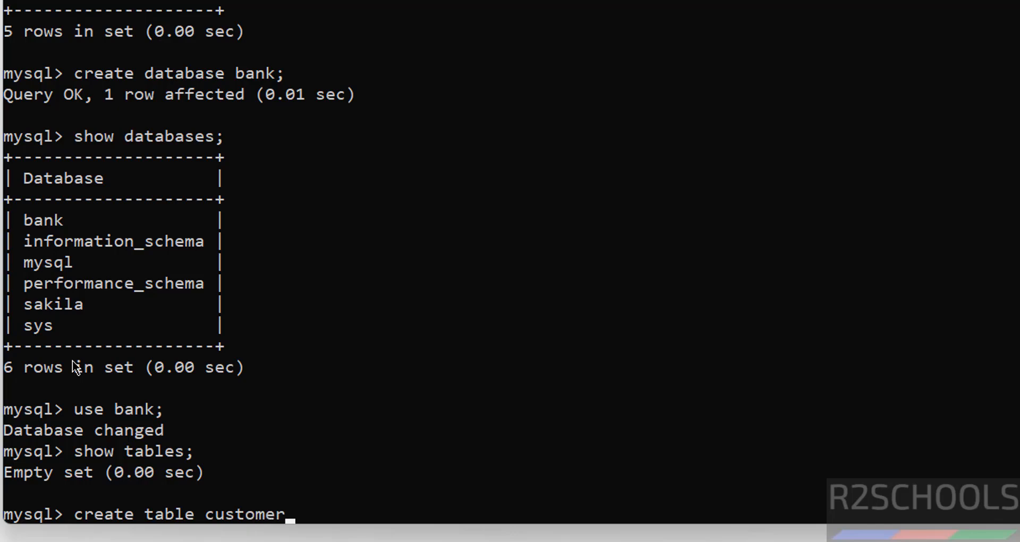
text((cno int primary)
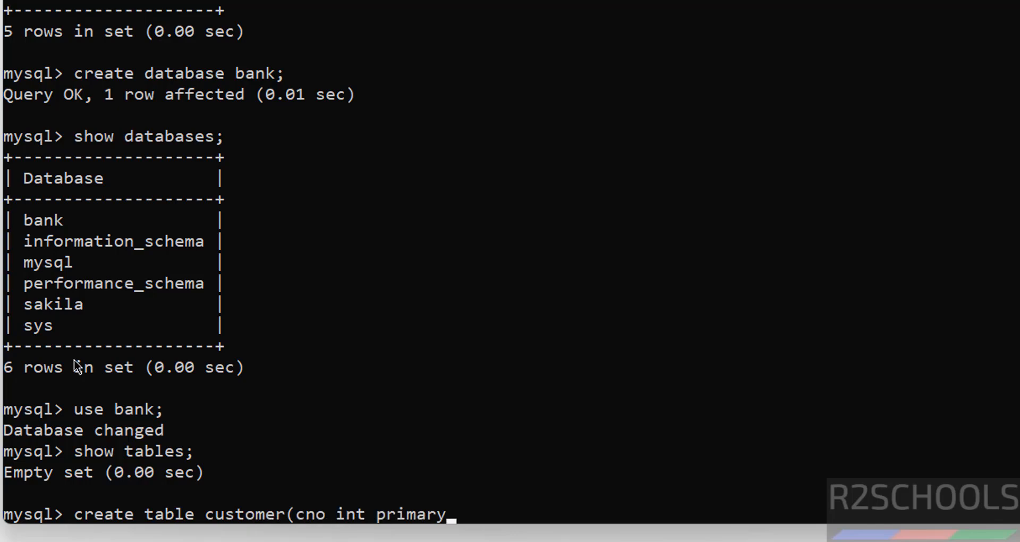
text( key, cname varch)
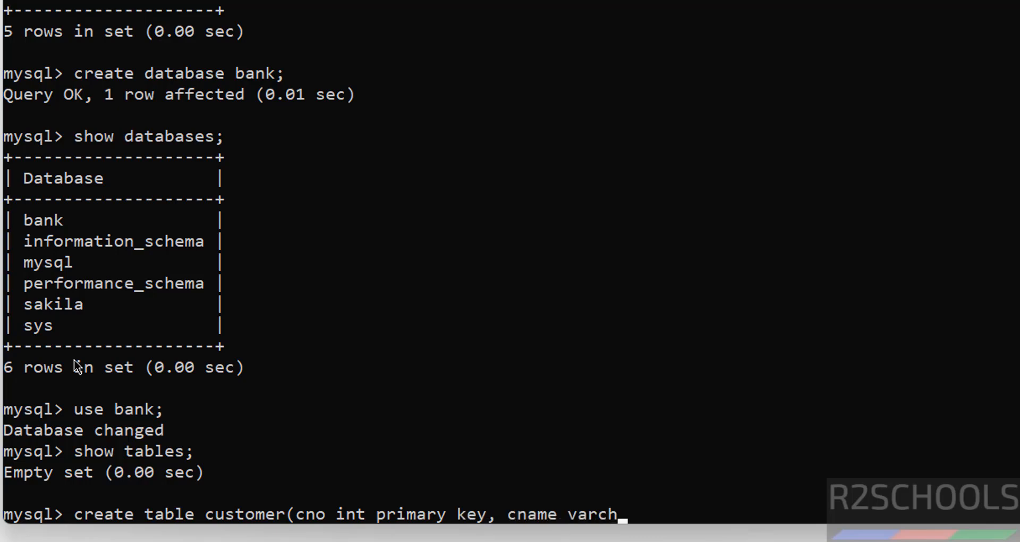
text(ar(100))
key(BackSpace)
text(0) not nul)
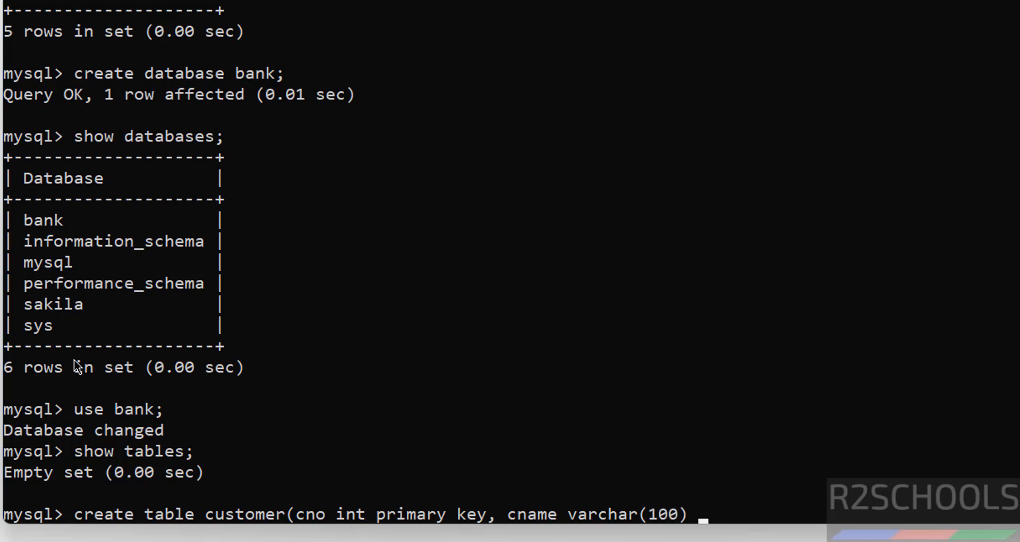
text(l))
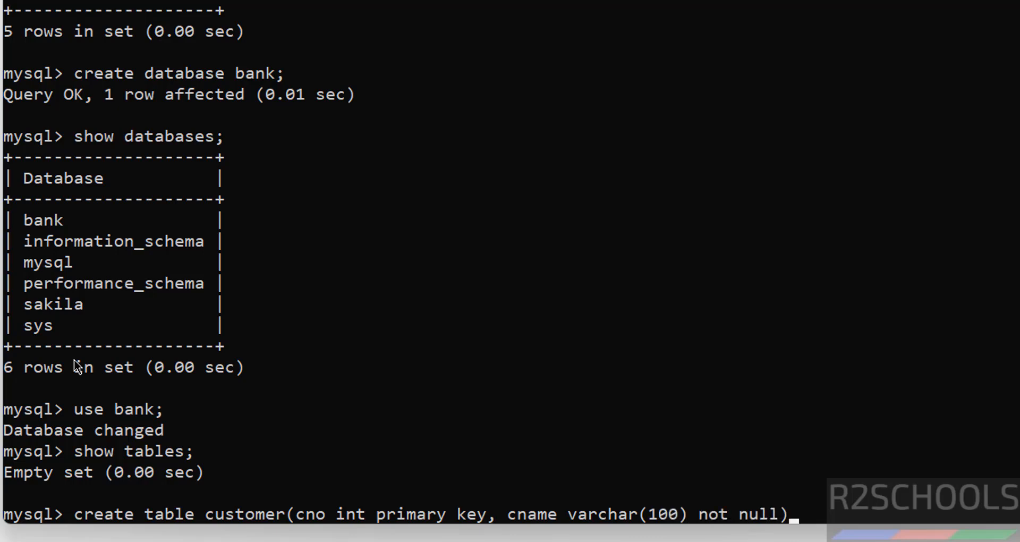
text(;)
key(Return)
Confirm customer appears in show tables; and type the insert for customer 100.
text(show tbales)
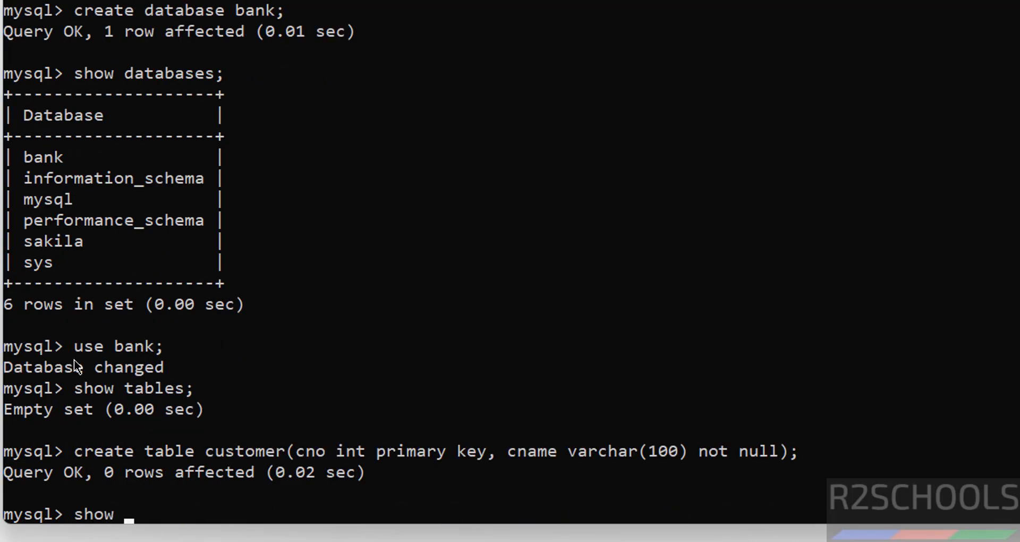
key(BackSpace)
key(BackSpace)
key(BackSpace)
key(BackSpace)
key(BackSpace)
text(ables;)
key(Return)
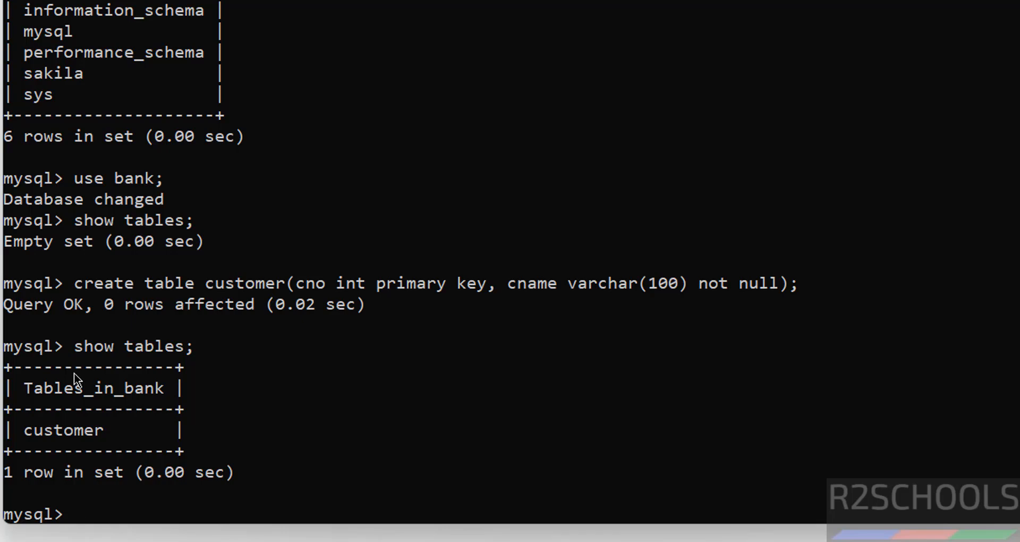
text(insert into )
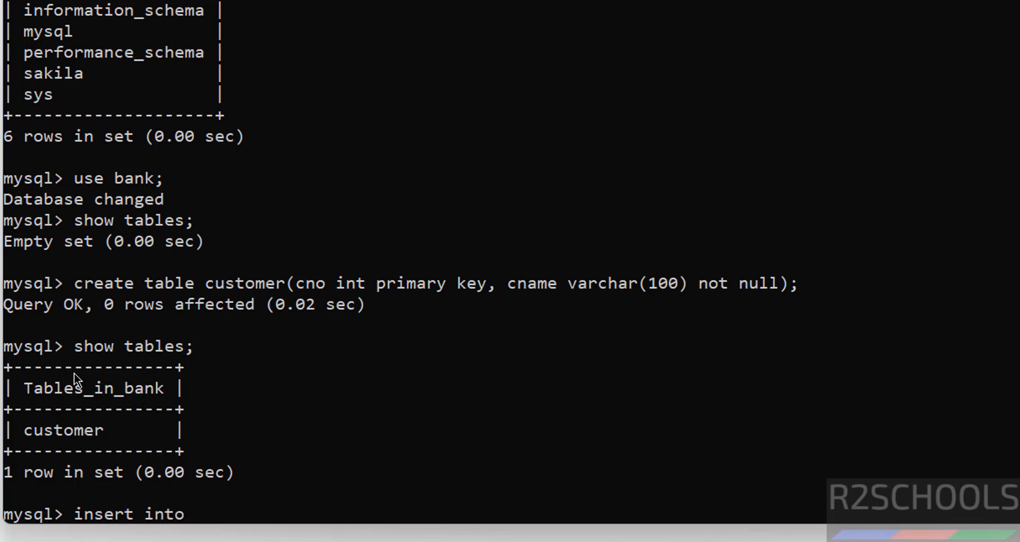
text(customer()
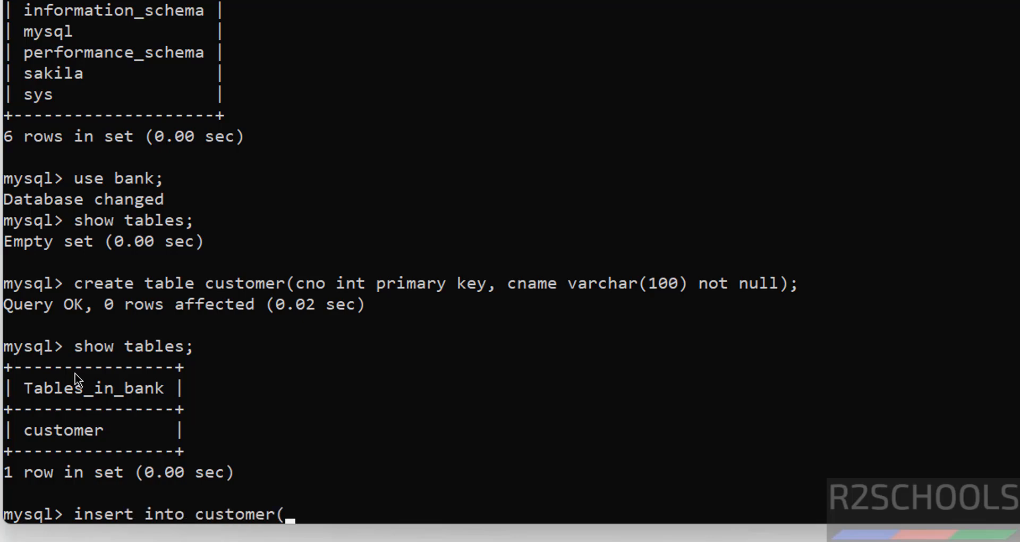
text(100,'Jam)
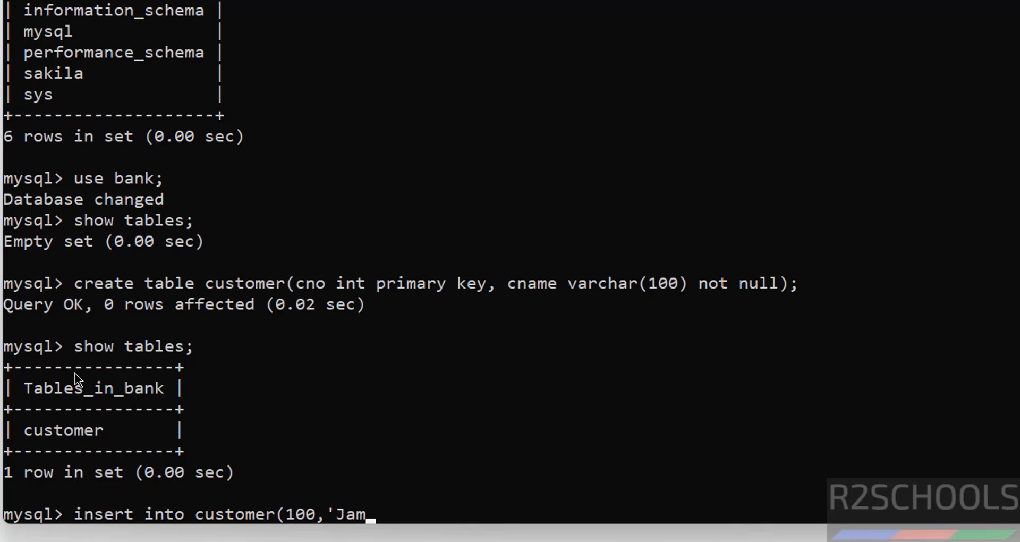
text(es');)
Insert customer 100 with a name, adding the missing values keyword.
key(Return)
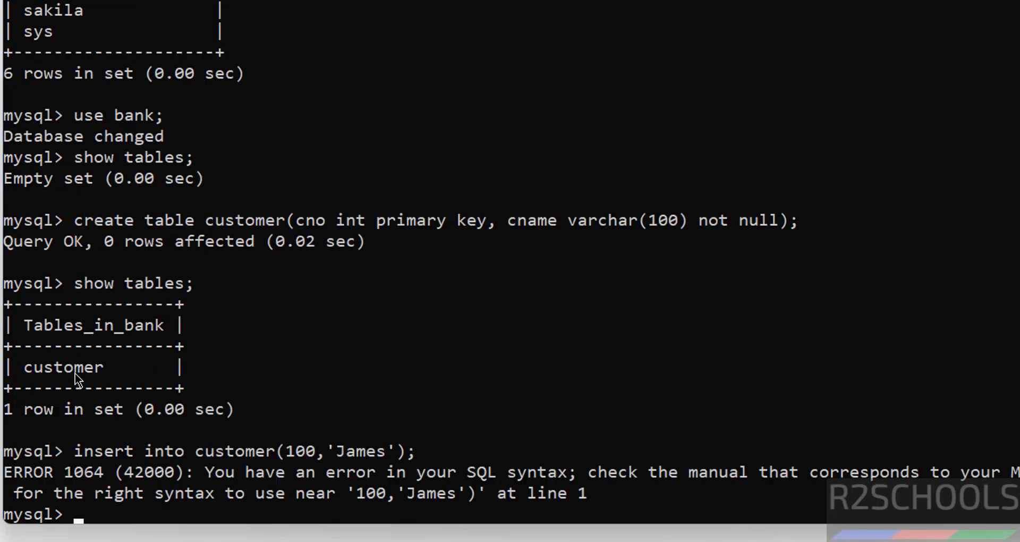
key(Up)
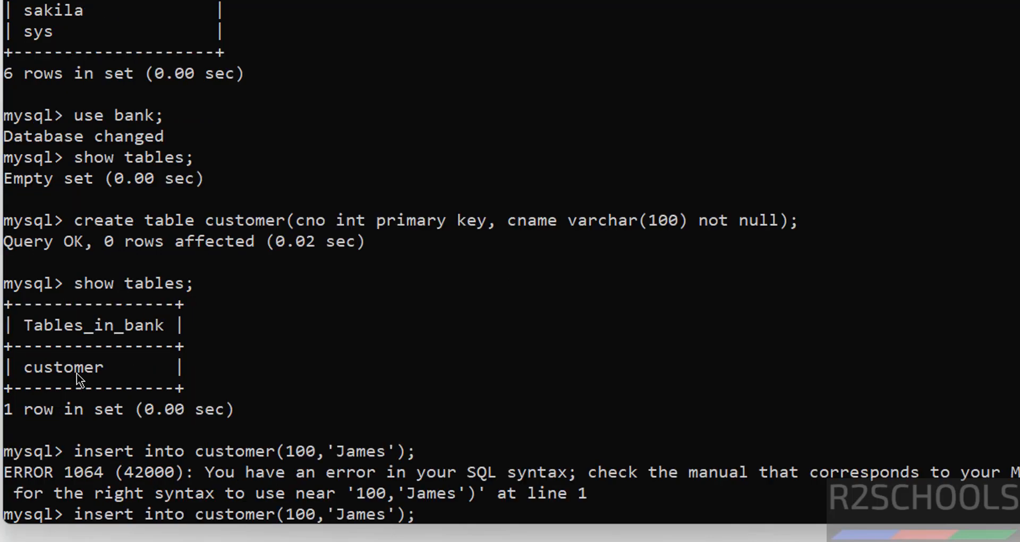
key(Left)
key(Left)
key(Left)
key(Left)
key(Left)
key(Left)
text(val)
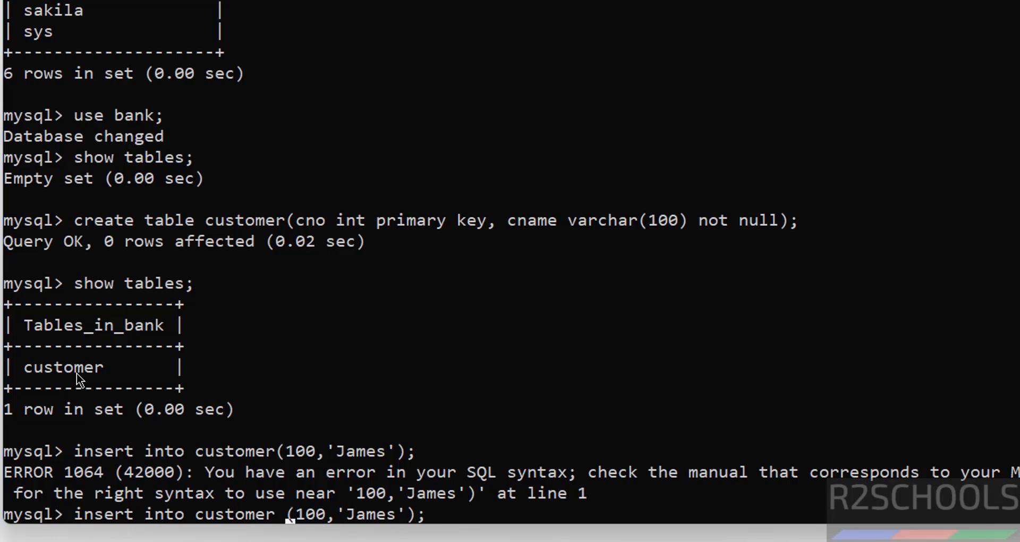
text(ues)
key(Return)
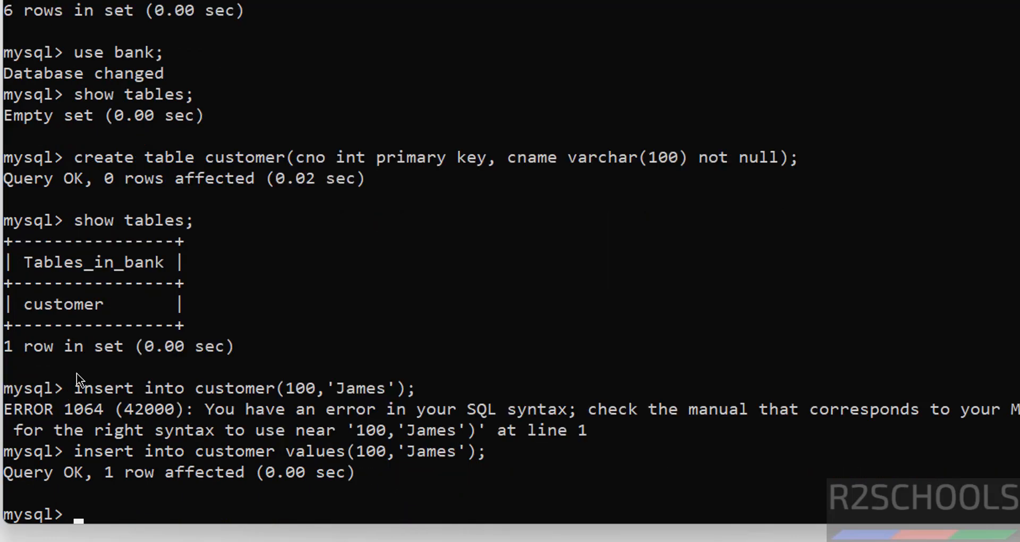
Insert customer 101 with a different name, then list all customer rows.
key(Up)
key(Left)
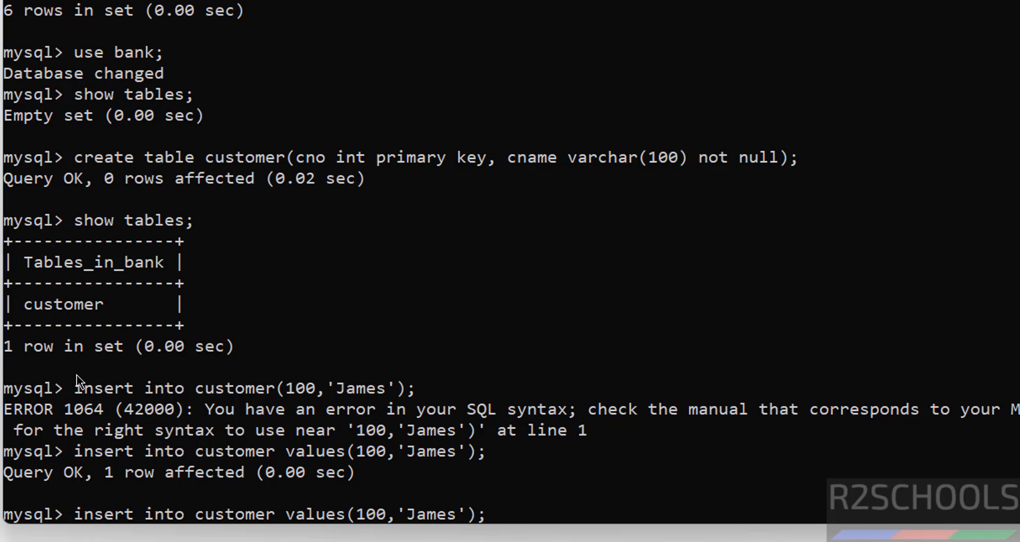
key(BackSpace)
text(1)
key(Right)
key(Delete)
key(Delete)
key(Delete)
key(Delete)
key(Delete)
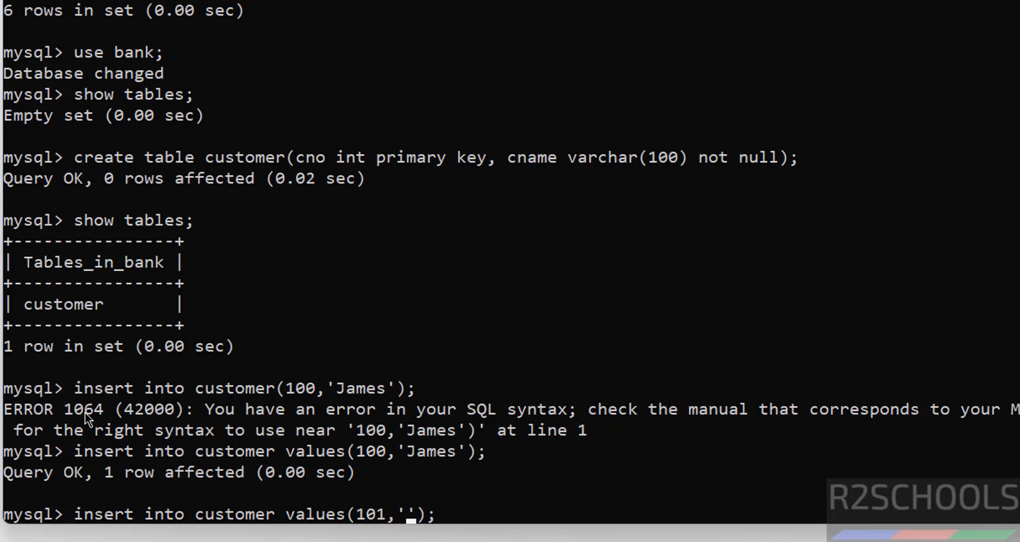
text(Vijay)
key(Return)
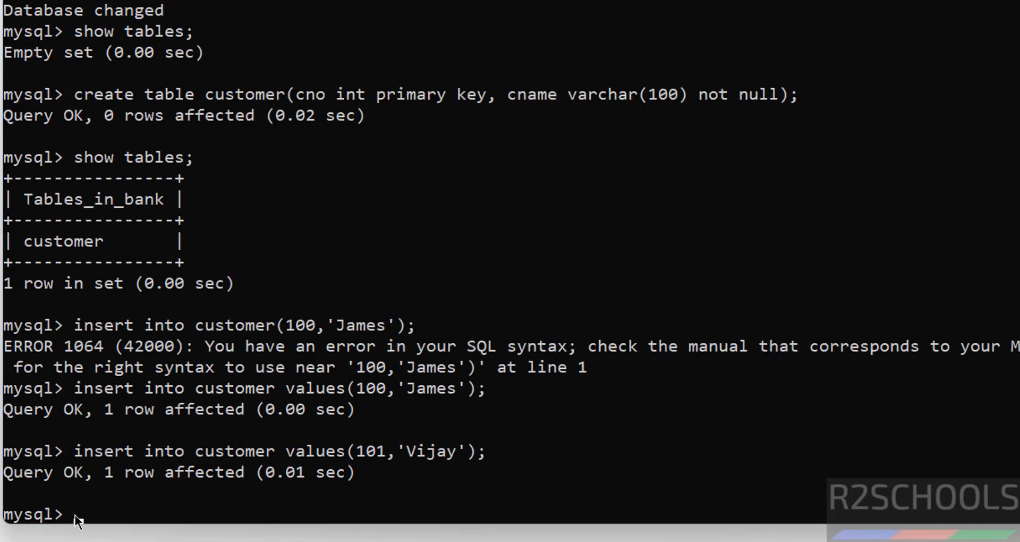
text(select *)
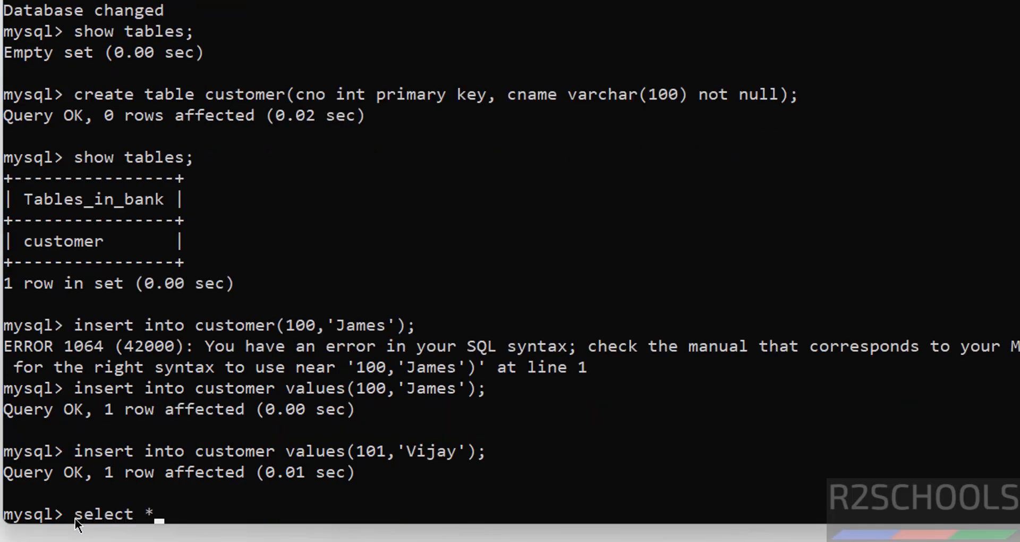
text( from s)
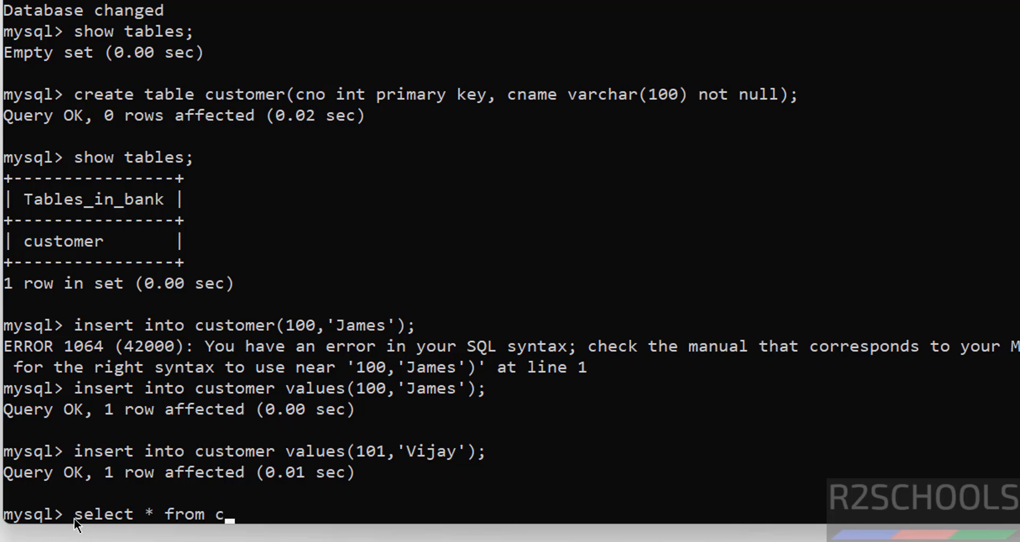
text(ustomer;)
key(Return)
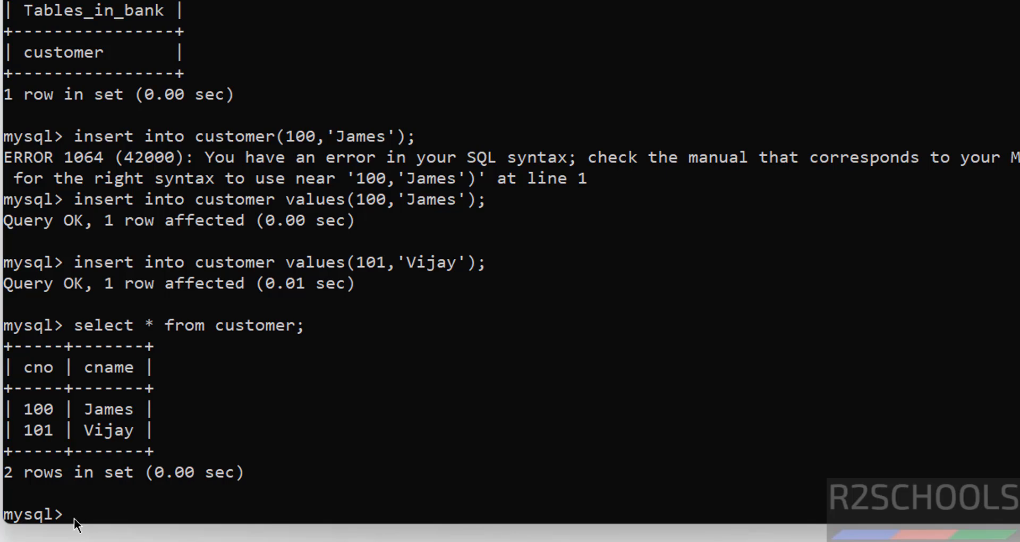
List the server's accounts with select user from mysql.user;.
text(show users;)
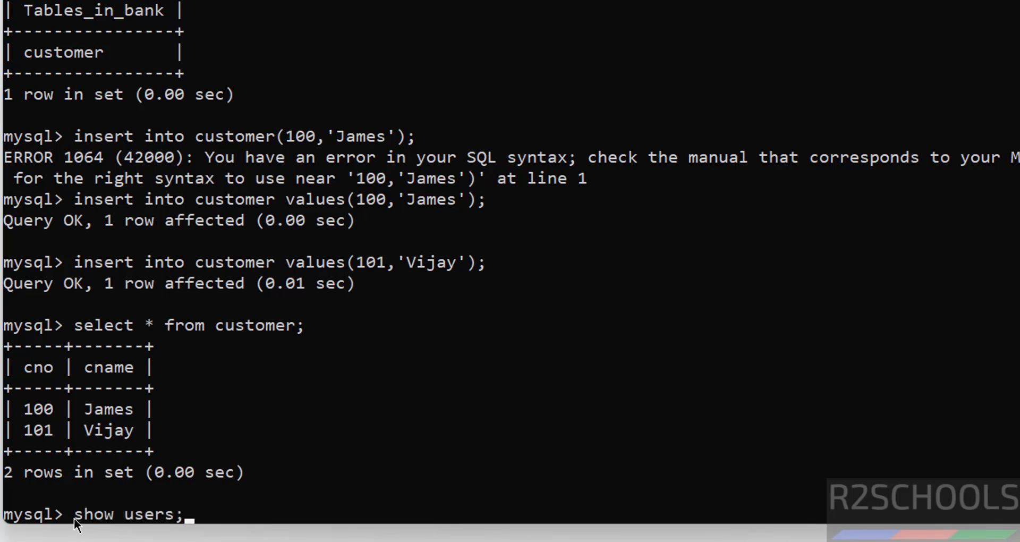
key(Return)
text(select)
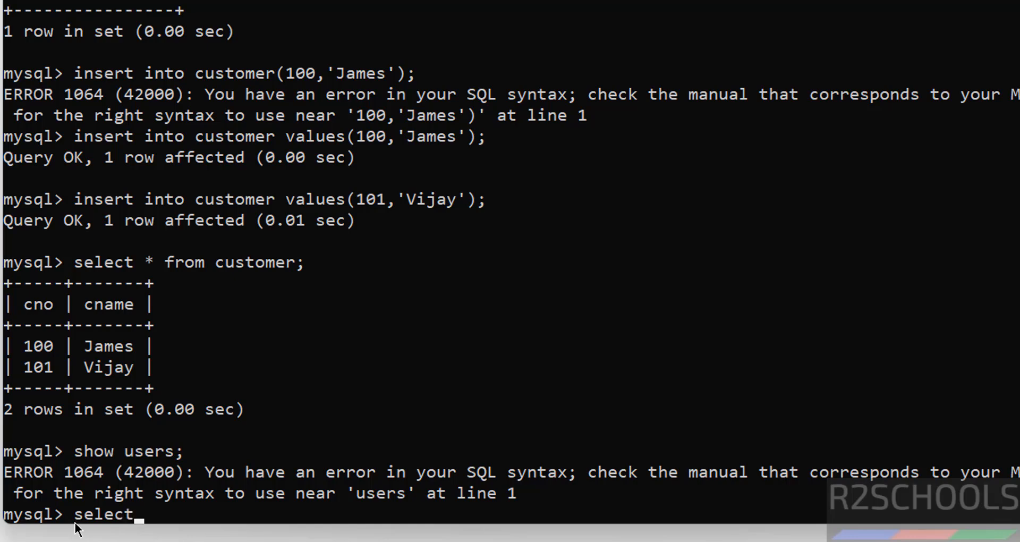
text( user from)
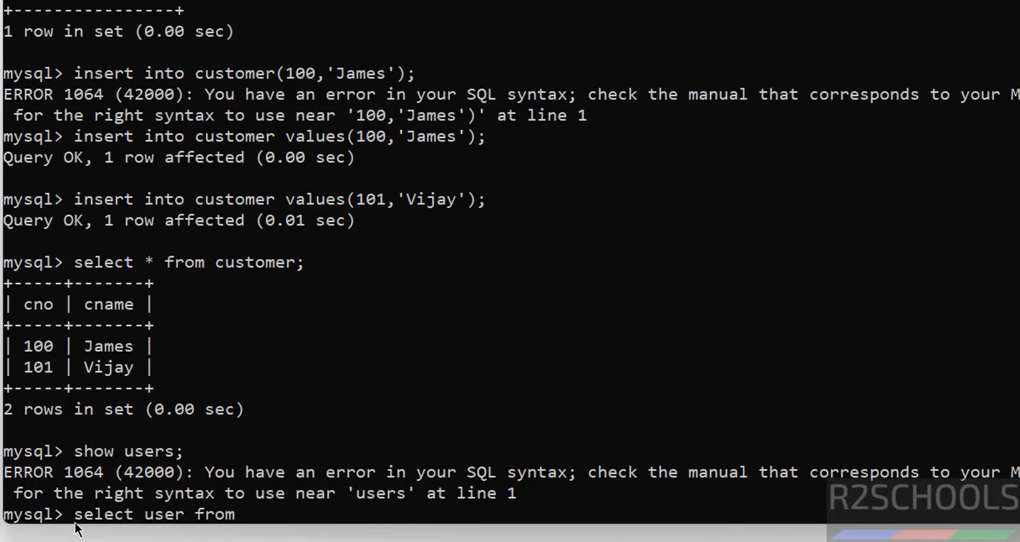
text( mysql.user;)
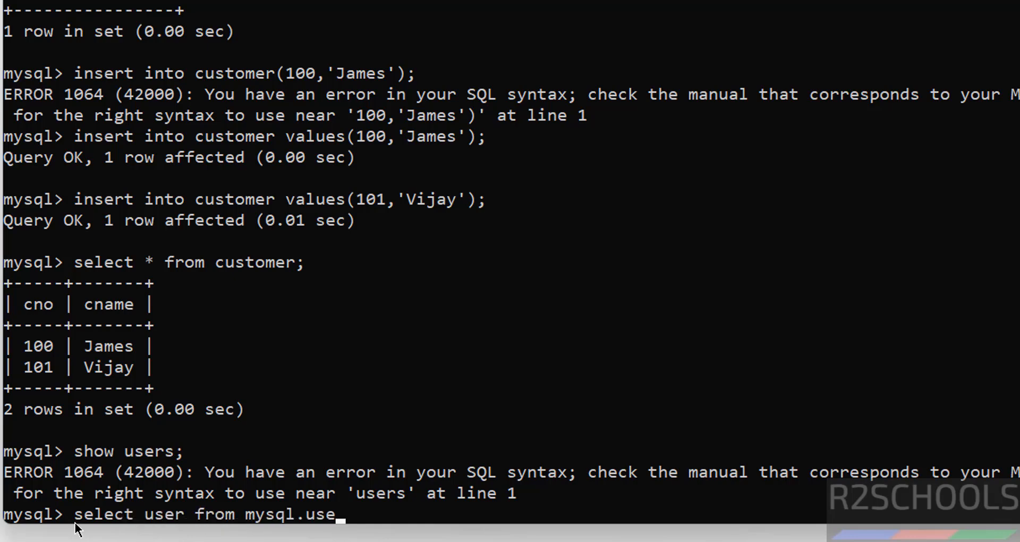
key(Return)
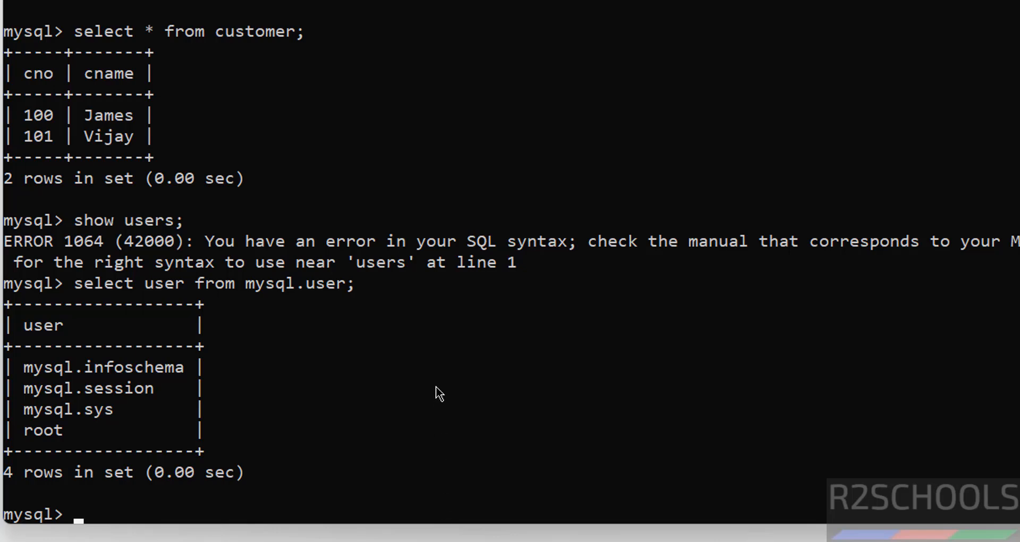
Create user james with a password and rerun the user listing to see five users.
text(create user)
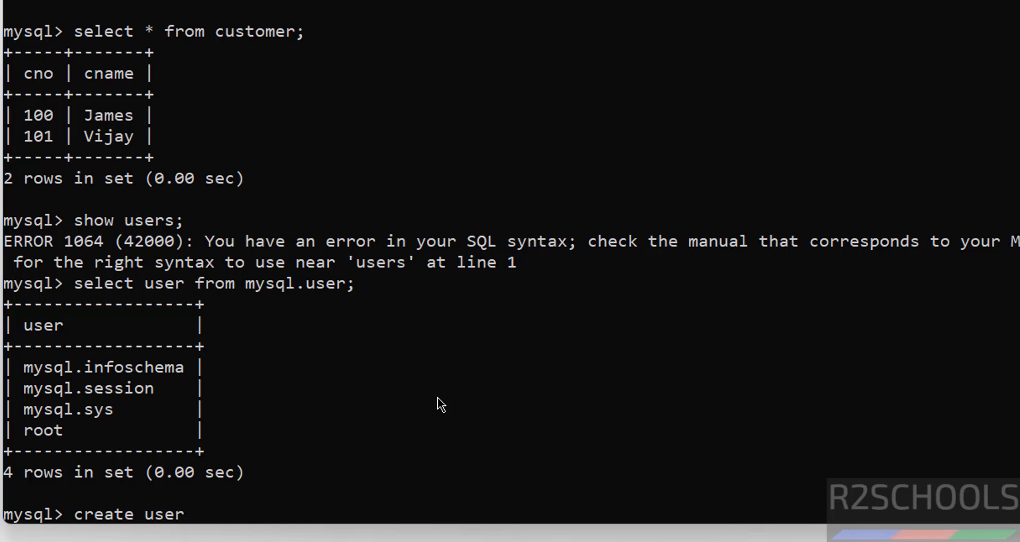
text( ajme)
key(BackSpace)
key(BackSpace)
key(BackSpace)
key(BackSpace)
text(james identified b)
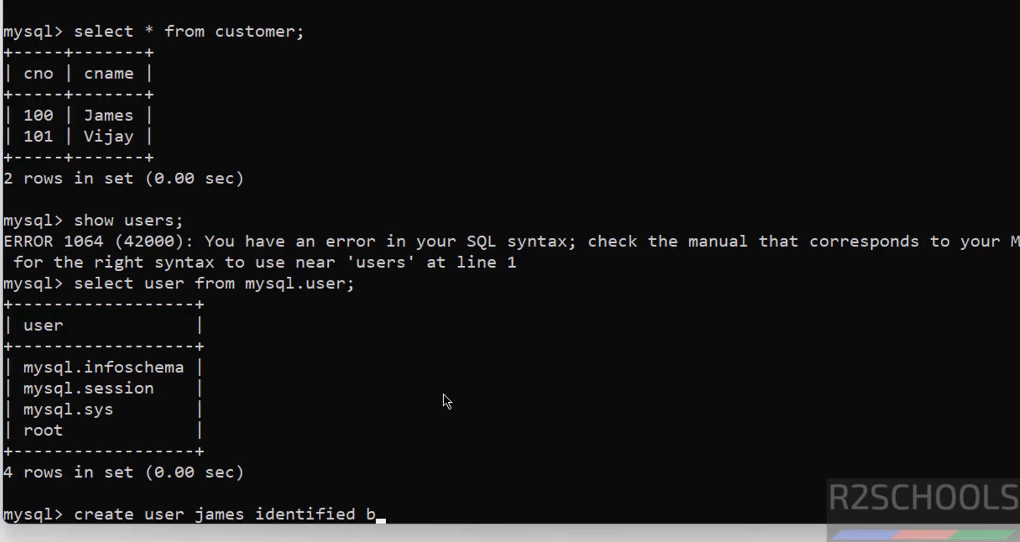
text(y 'James@123';)
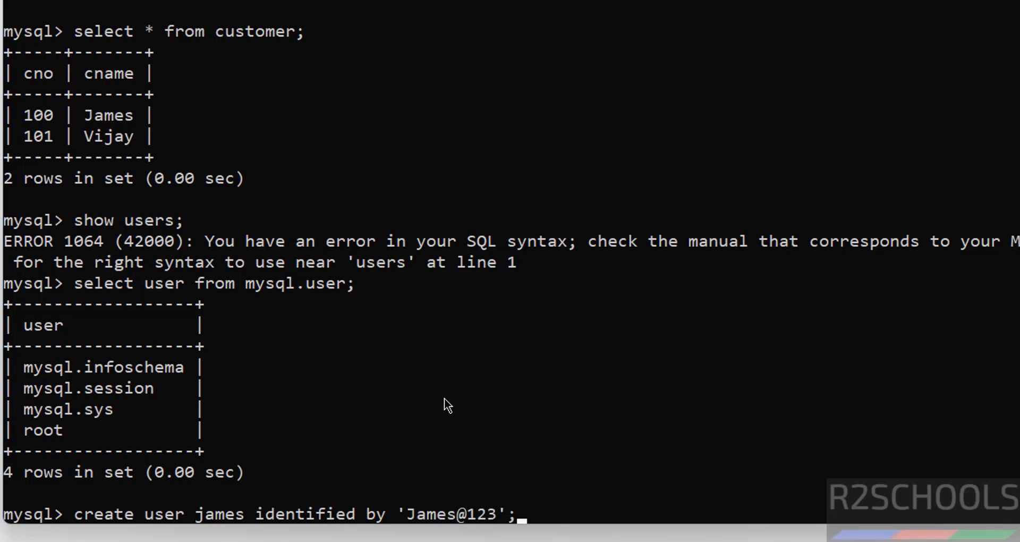
key(Return)
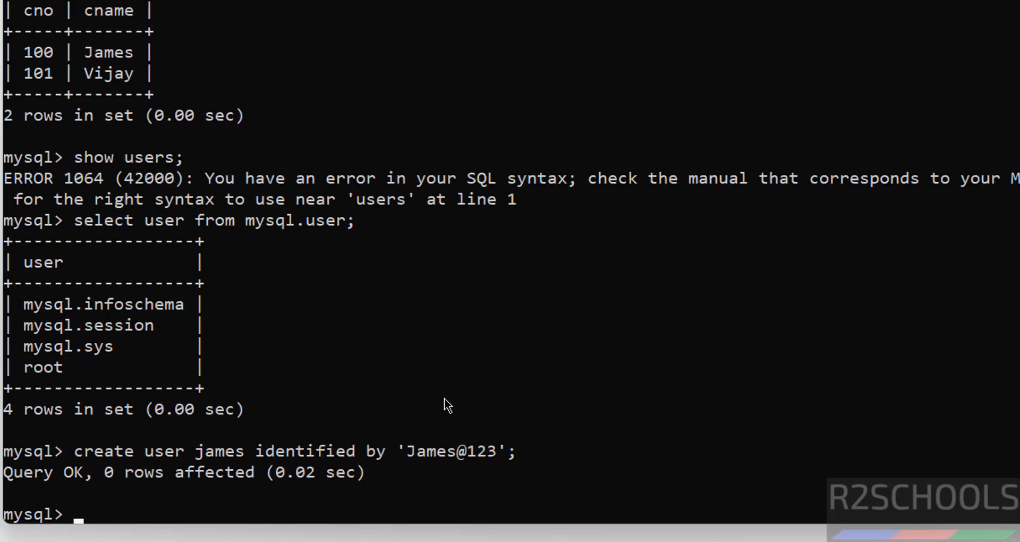
key(Up)
key(Up)
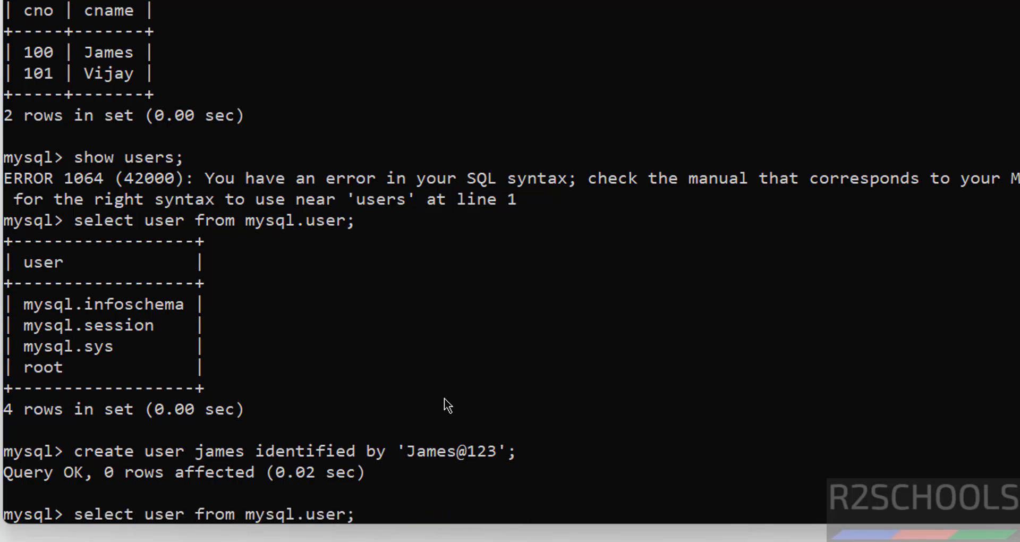
key(Return)
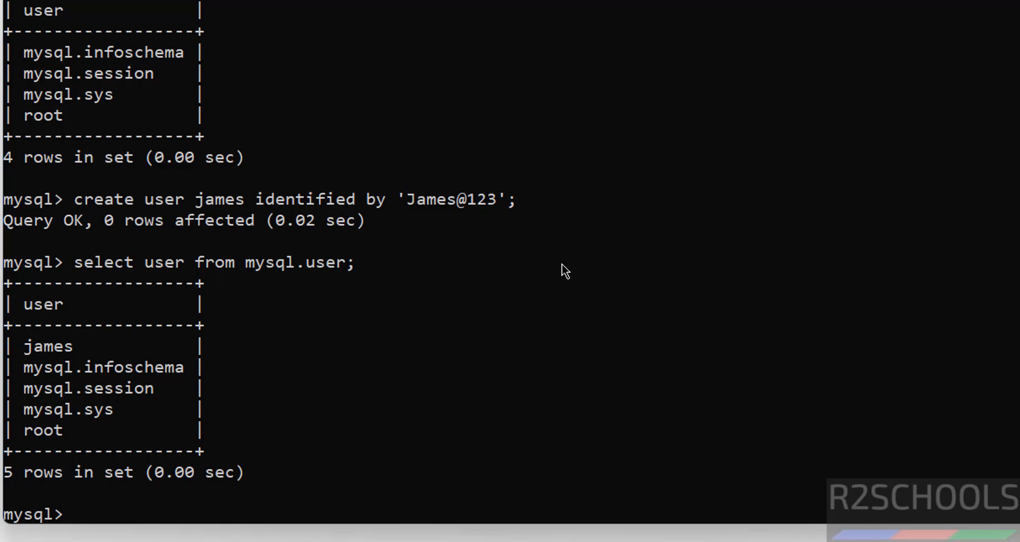
key(super+r)
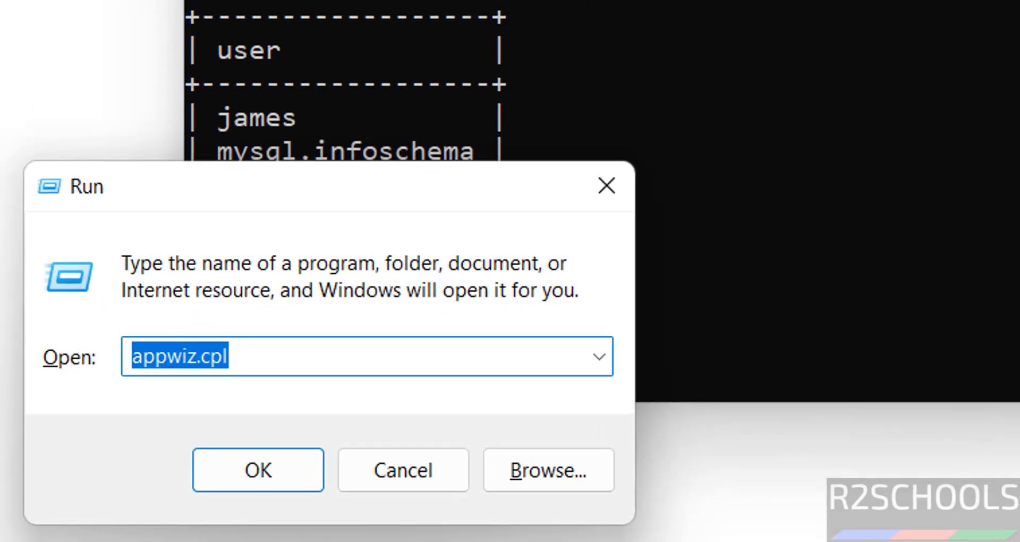
Open services.msc and check the MySQL84 service's Start/Stop state without changing it.
text(servi)
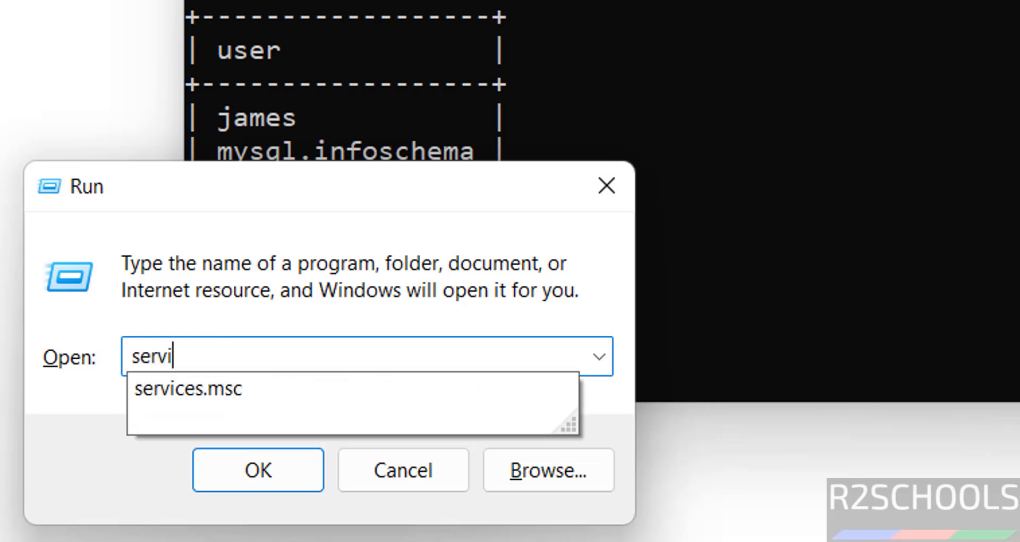
text(ces.msc)
key(Return)
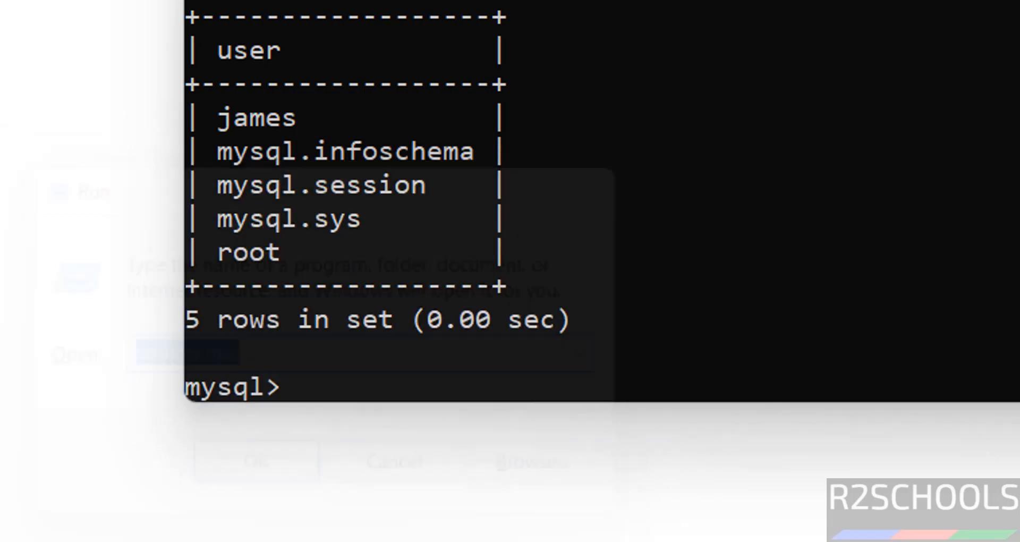
click(614, 153)
key(m)
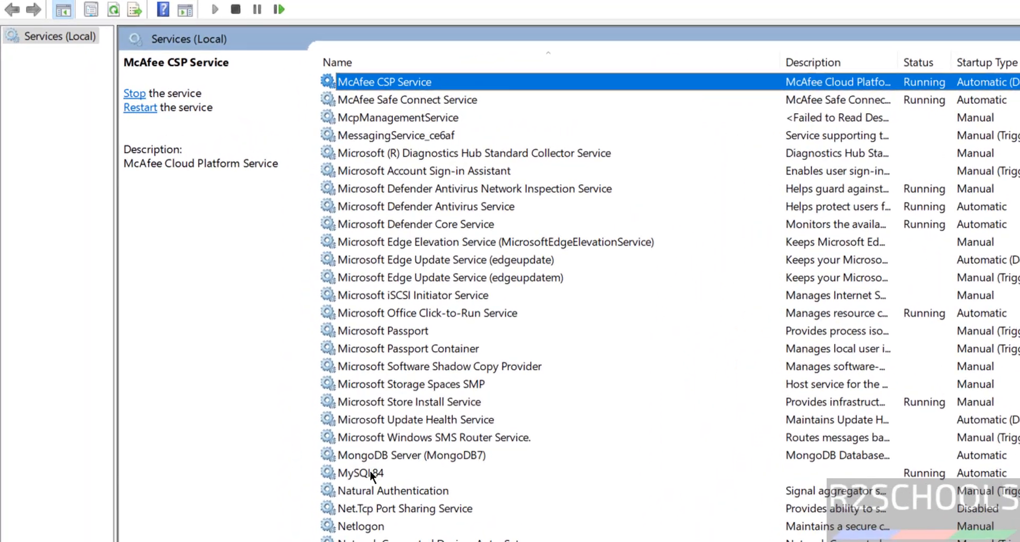
click(371, 472)
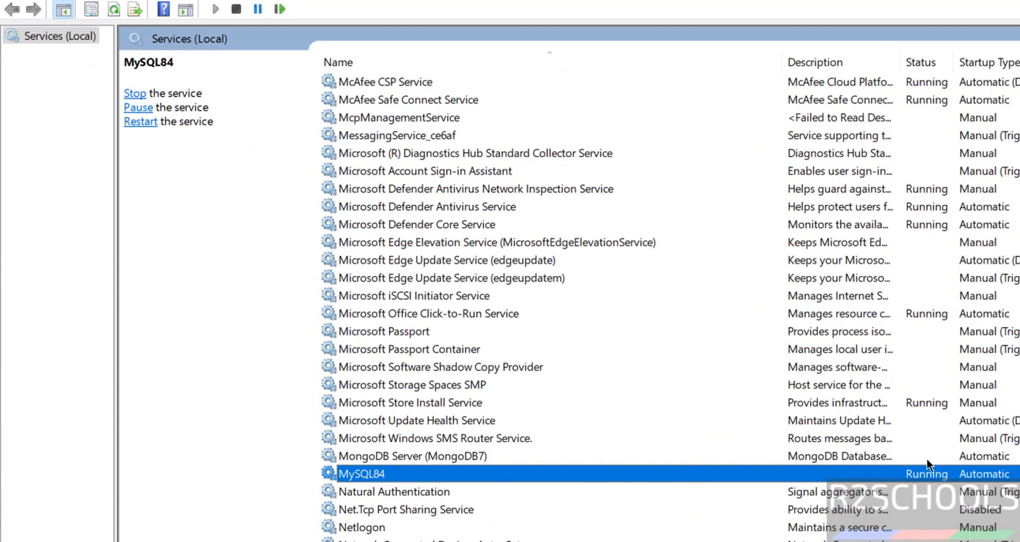
right_click(374, 470)
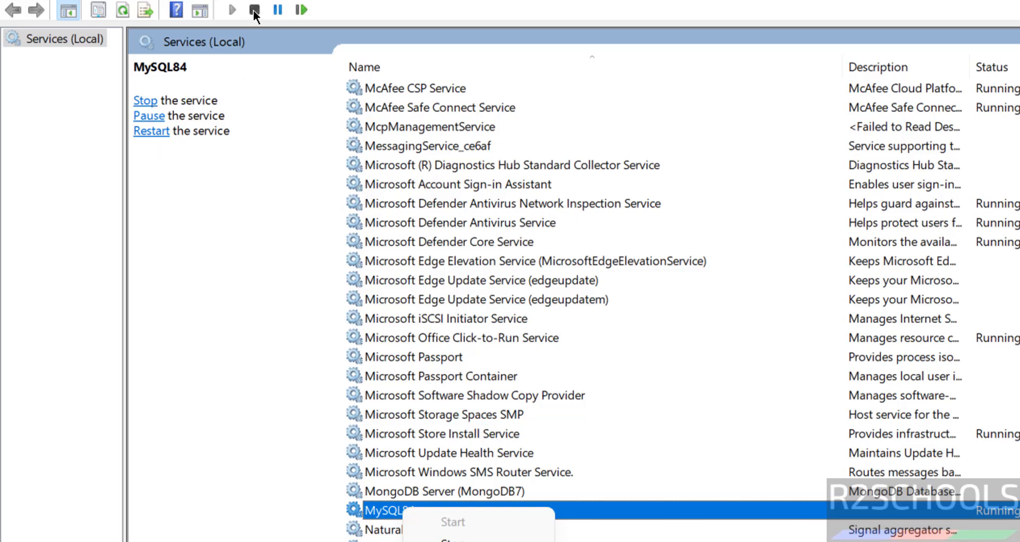
click(561, 230)
Leave Services and switch back toward the Chrome download page.
key(alt+Tab)
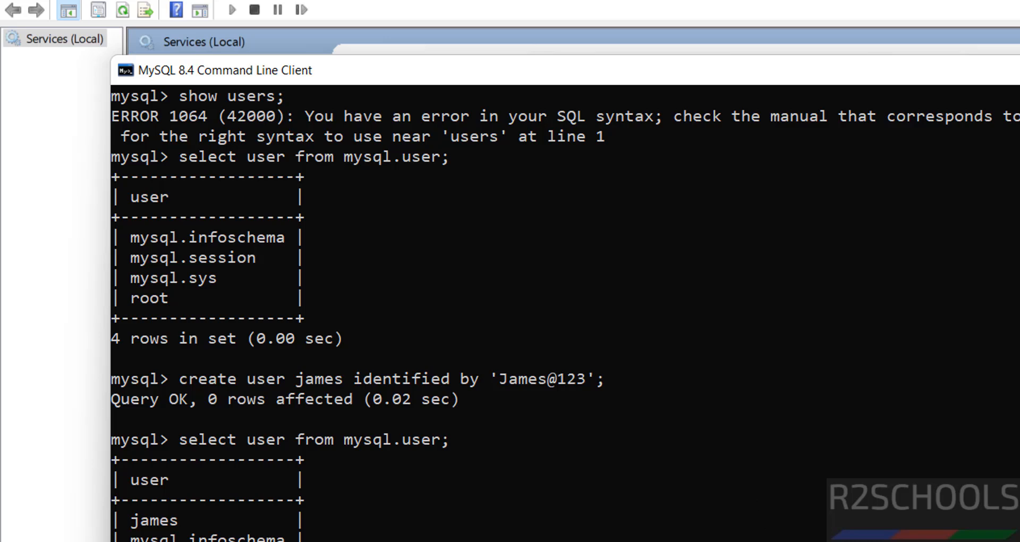
click(223, 537)
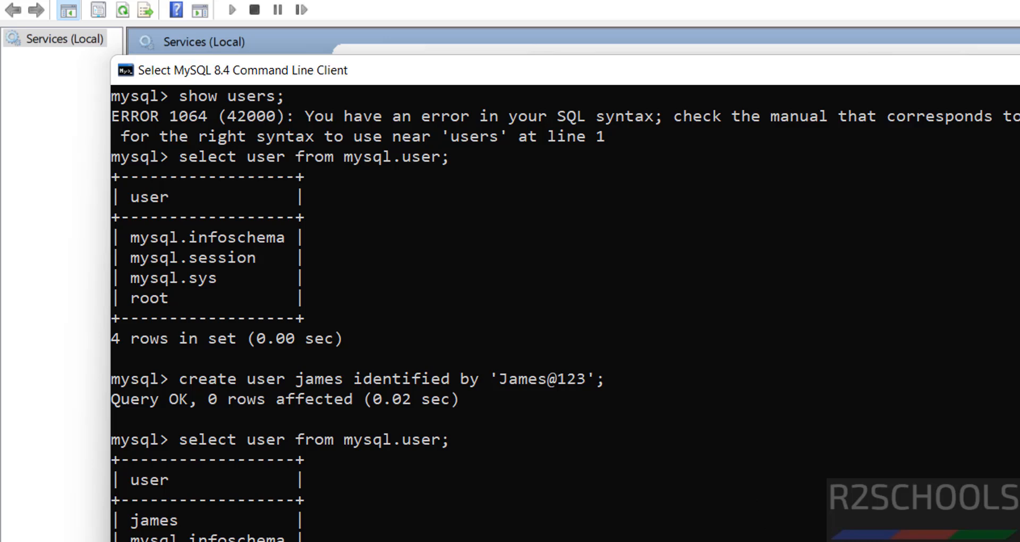
key(super)
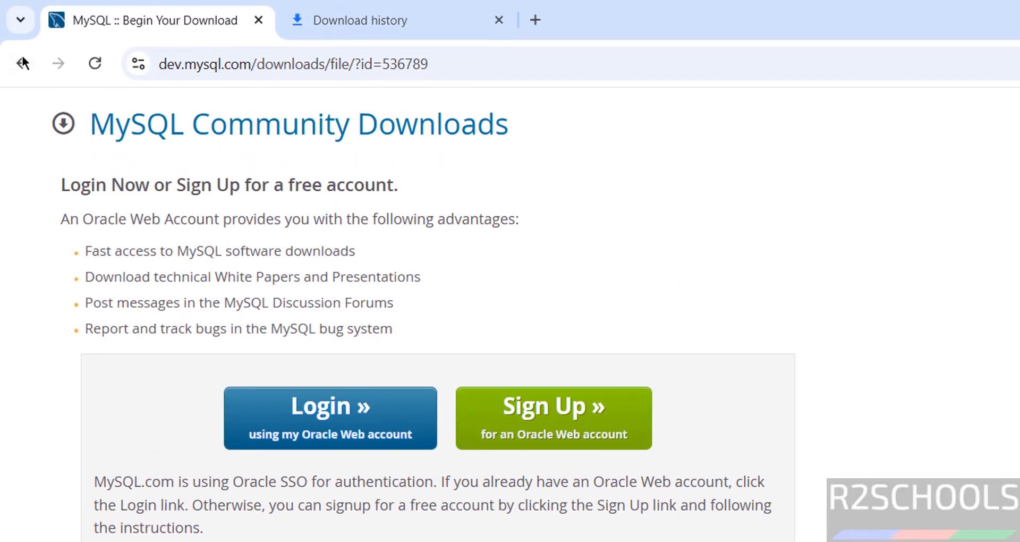
Download the Workbench 8.0.41 64-bit MSI without signing in and check download history.
click(22, 14)
click(22, 62)
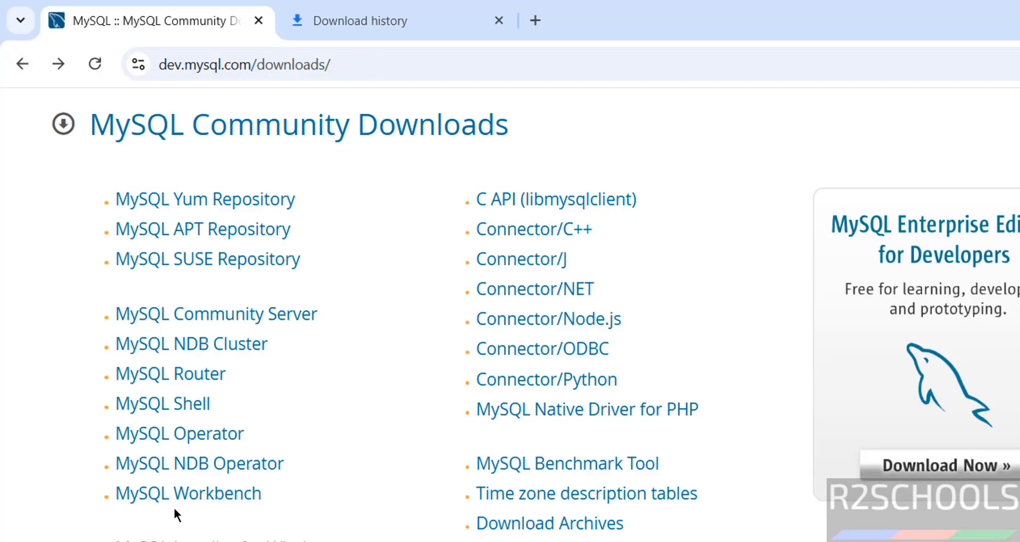
click(159, 417)
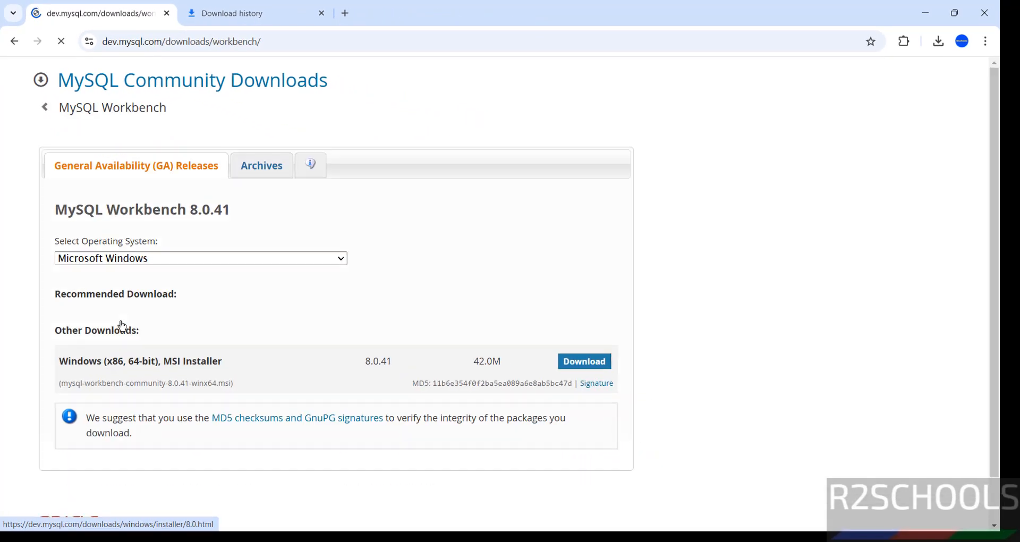
scroll(984, 225, down, 3)
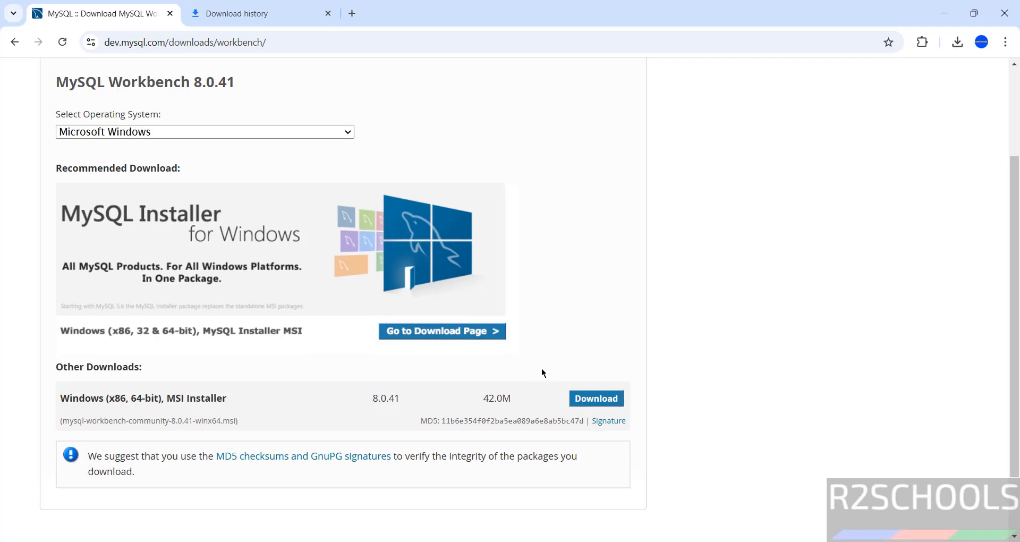
click(583, 396)
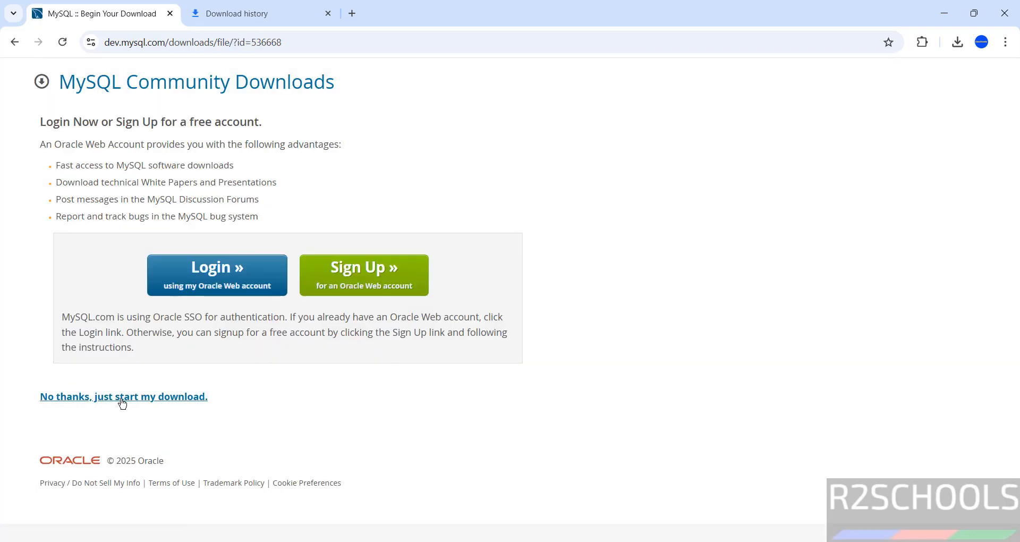
click(122, 401)
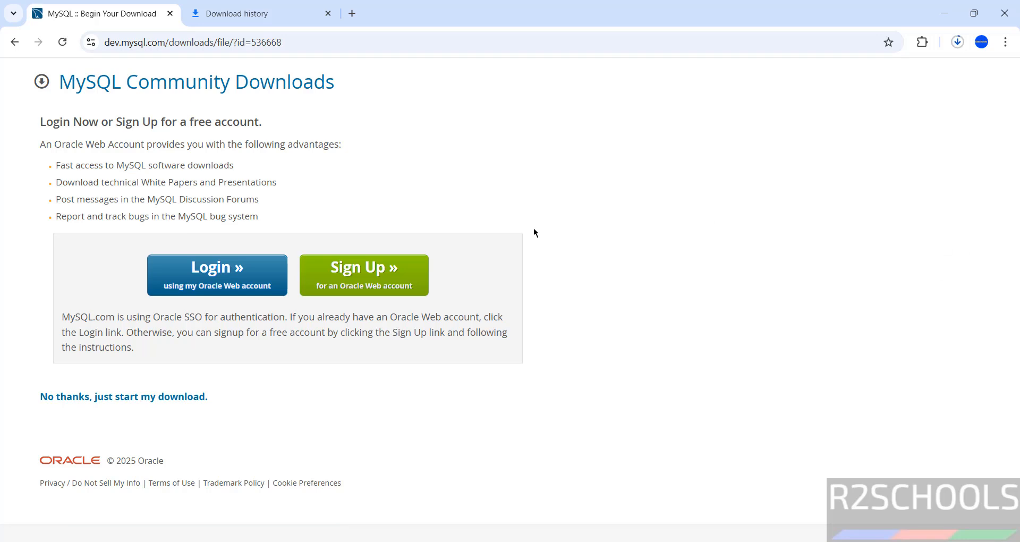
click(229, 5)
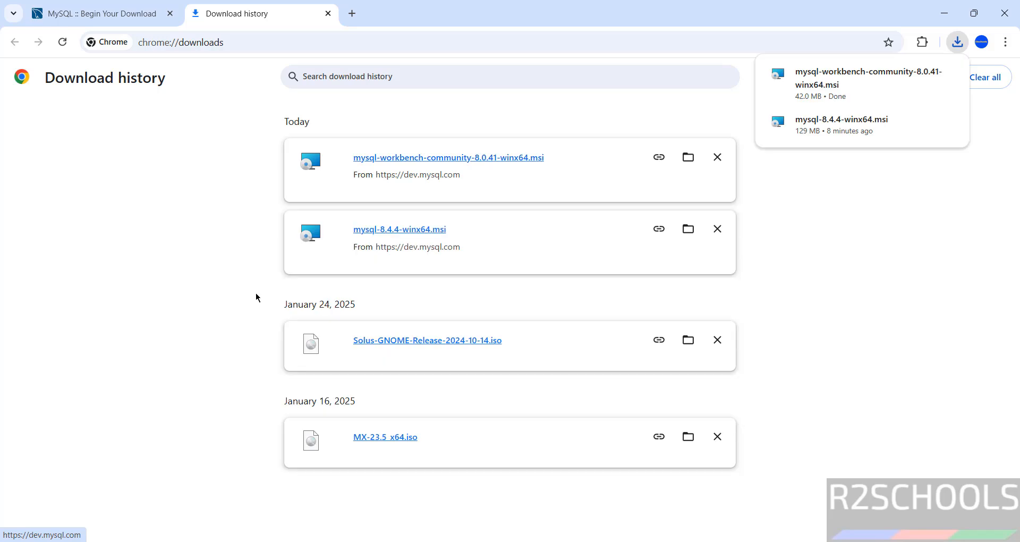
Run the Workbench installer with the default folder and Complete setup type.
click(464, 160)
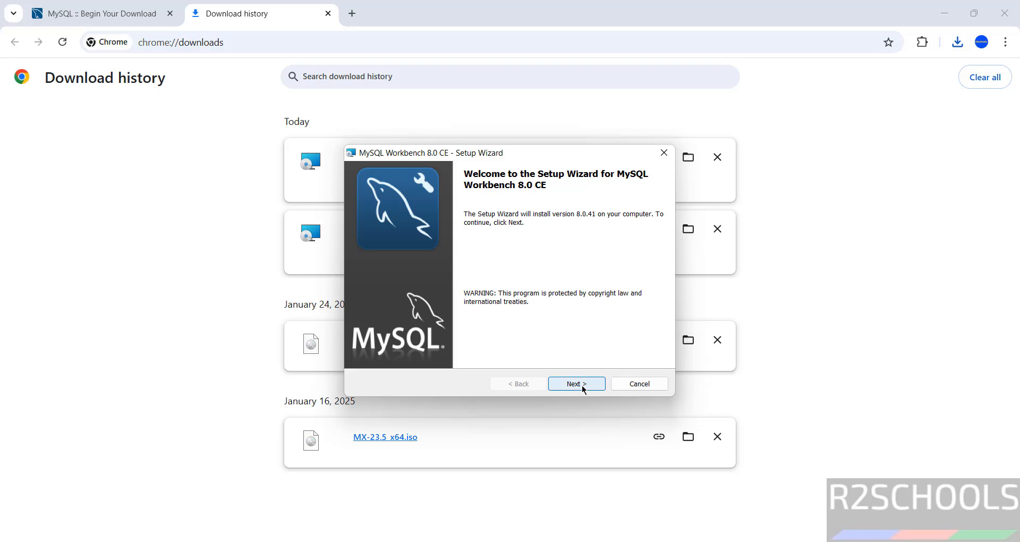
click(583, 389)
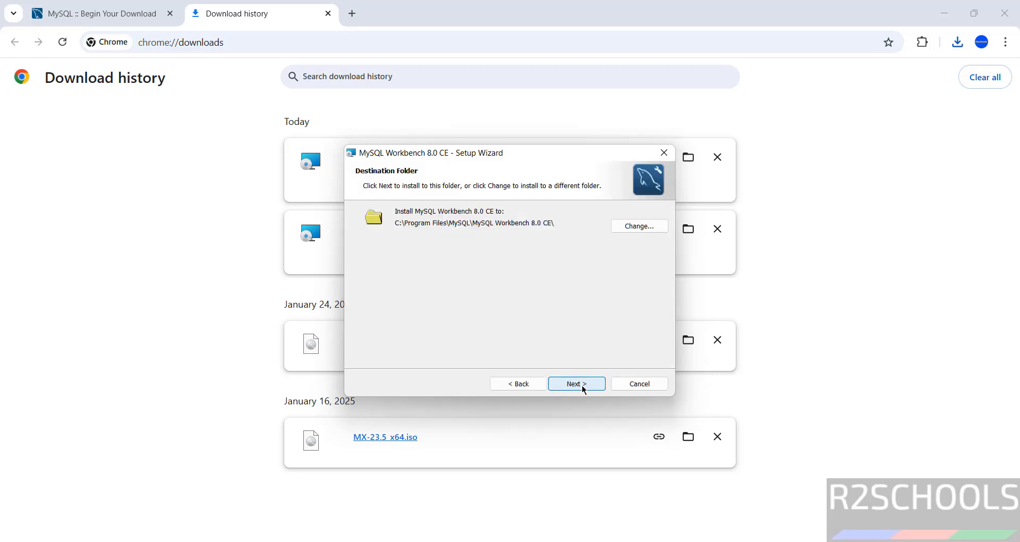
click(584, 389)
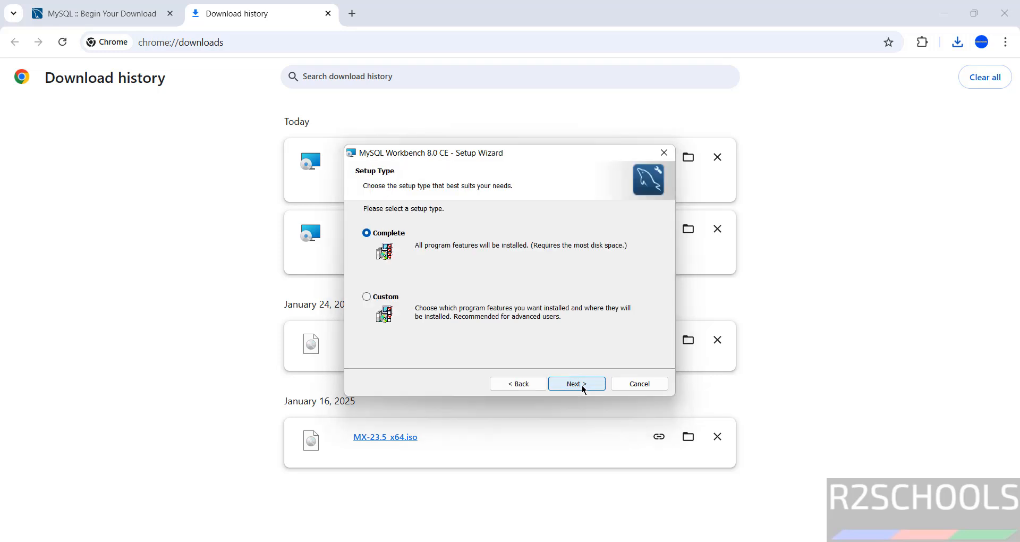
click(584, 390)
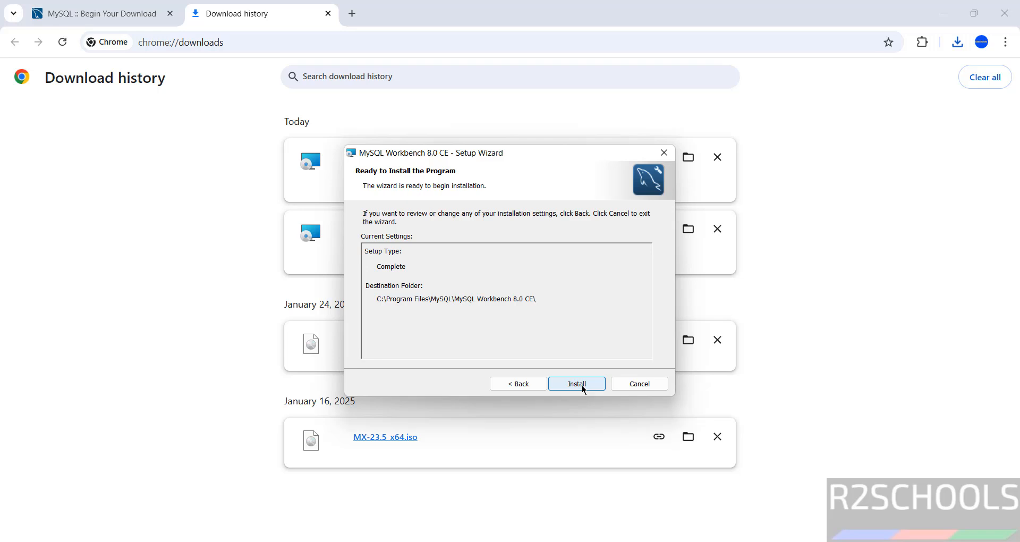
click(582, 388)
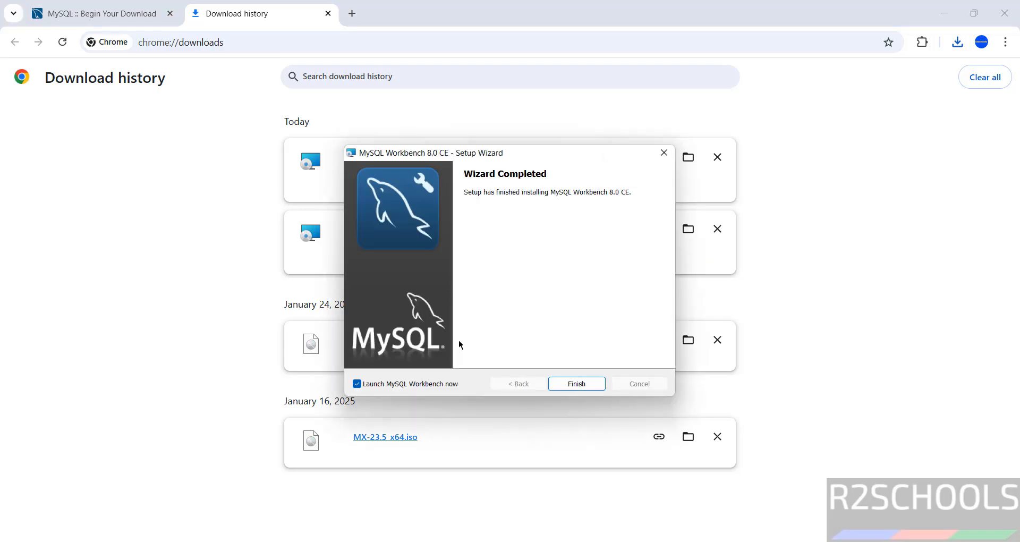
Check the MySQL folder under All apps for Workbench, then return to the wizard.
click(566, 387)
key(super)
click(652, 131)
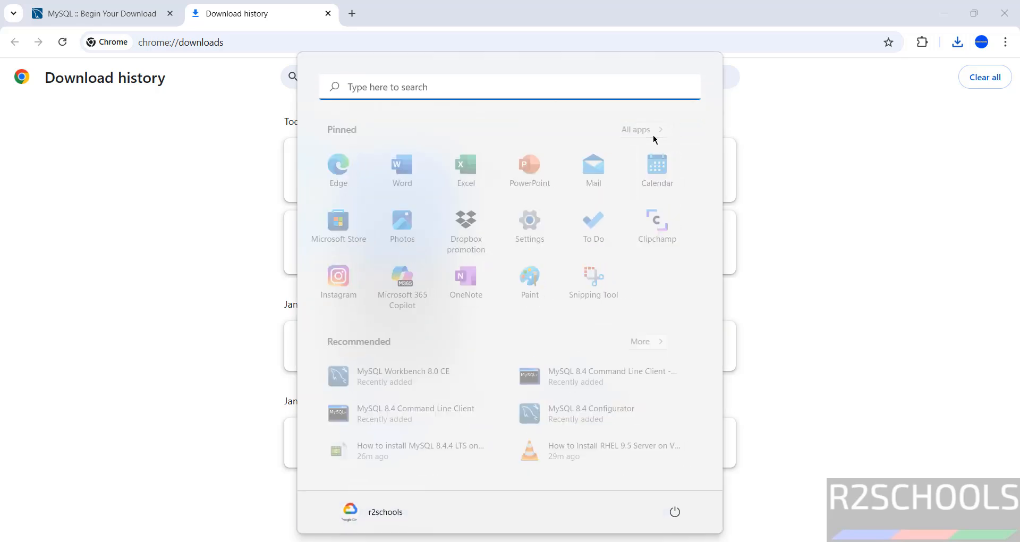
scroll(709, 203, down, 20)
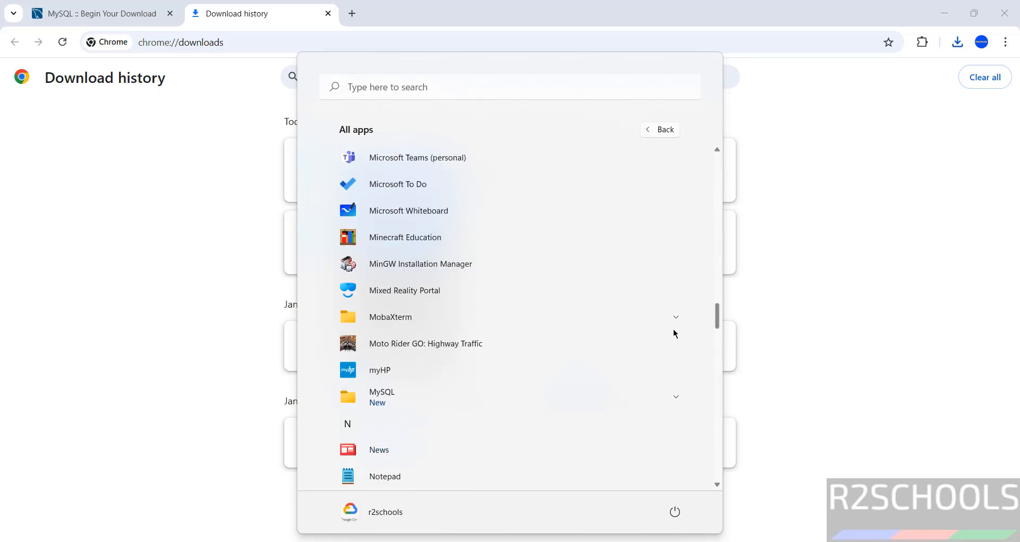
click(673, 218)
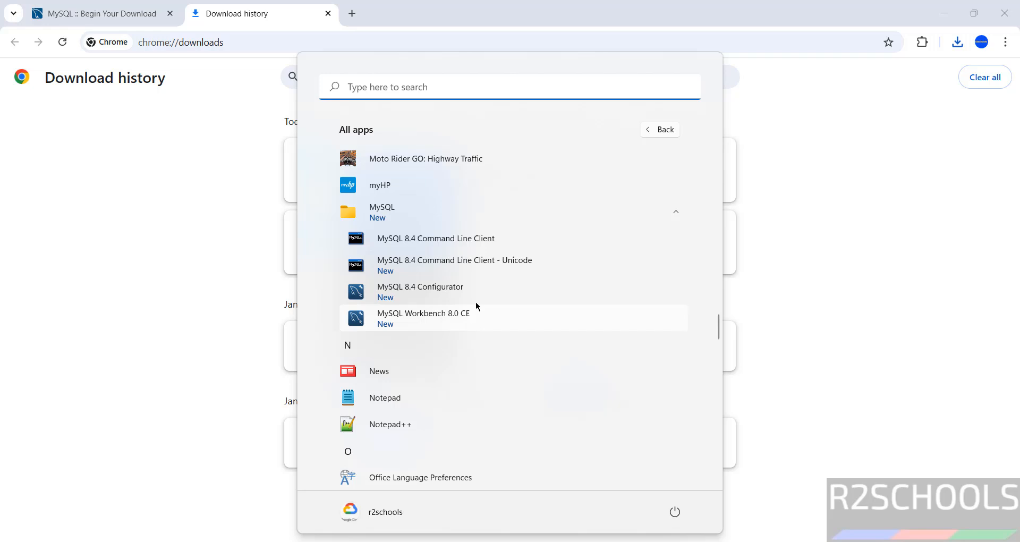
key(Escape)
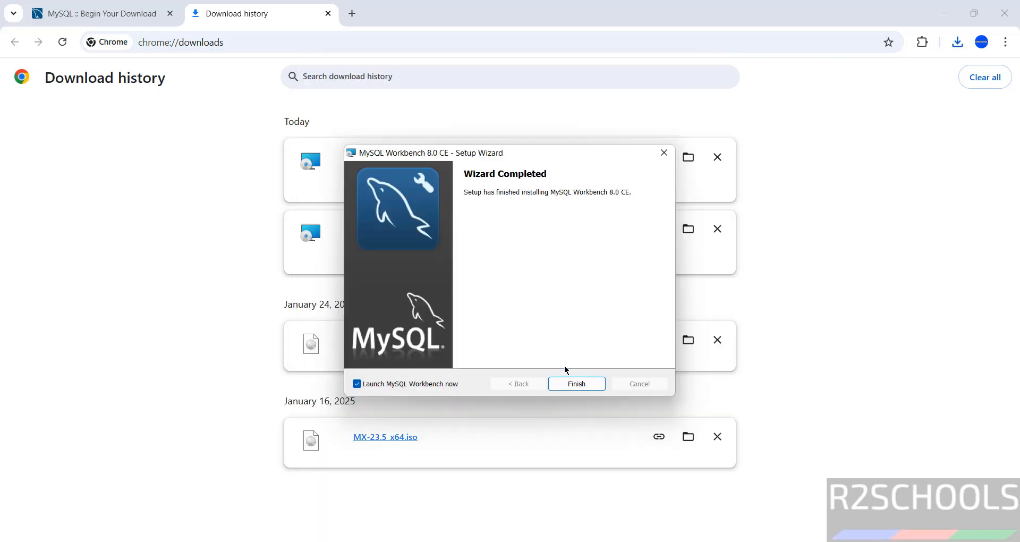
Finish setup, launch Workbench and start a new connection named mysql844.
click(560, 384)
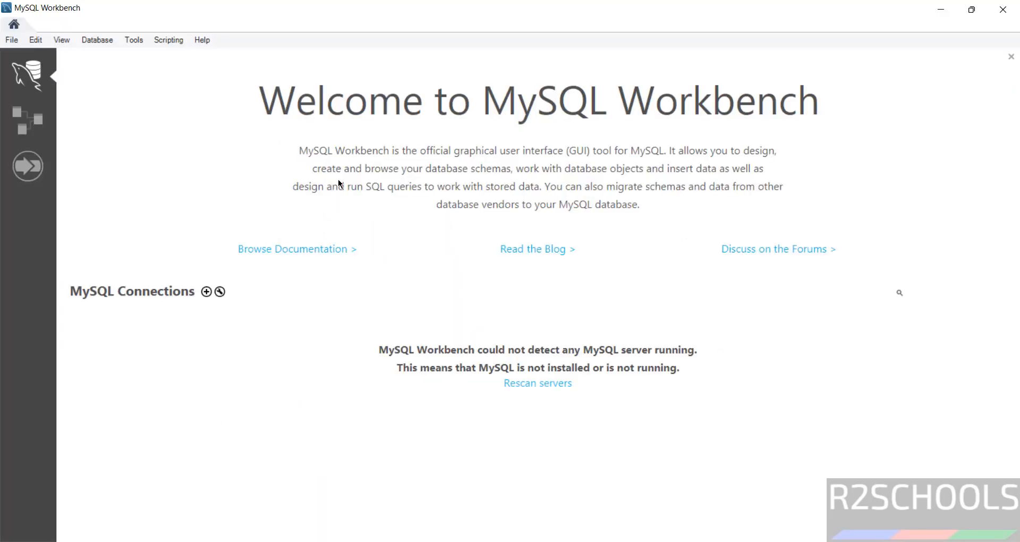
click(206, 292)
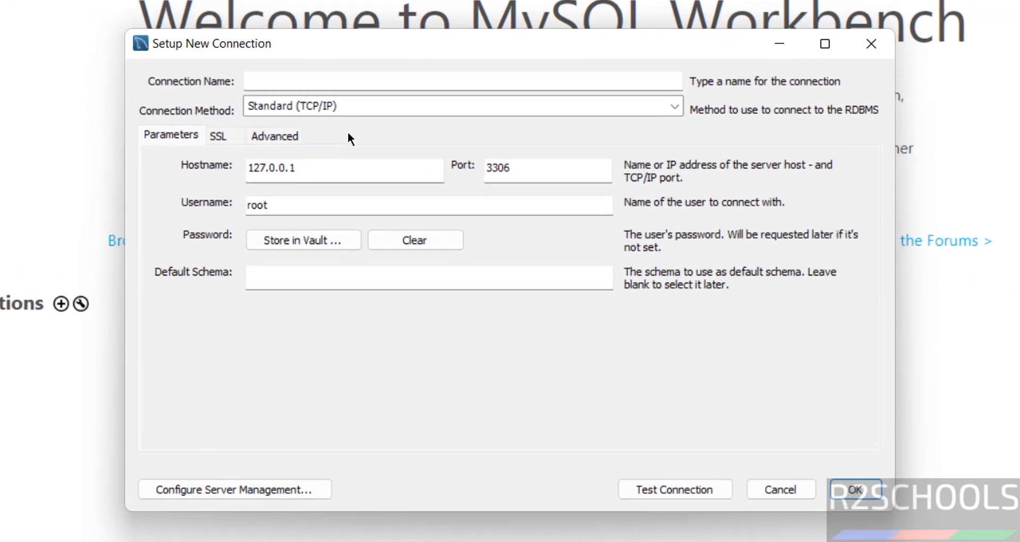
click(397, 80)
text(mysq)
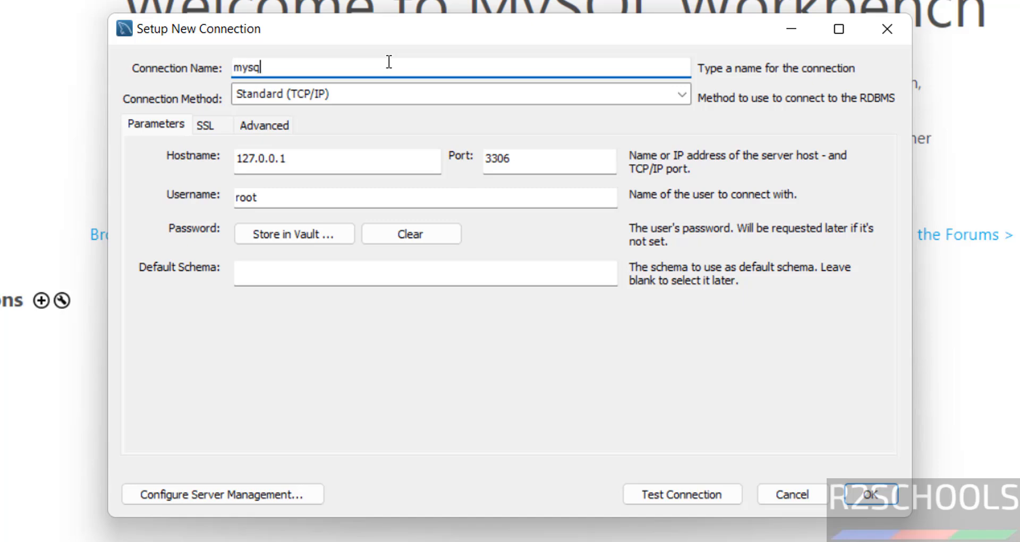
text(l844)
key(Tab)
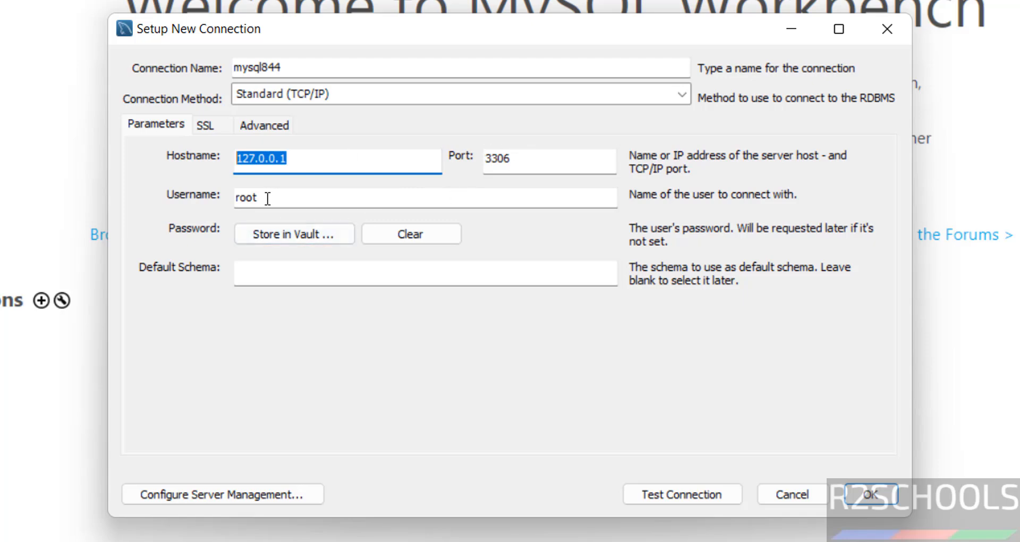
Store the root password in the vault, test, save and open mysql844.
click(267, 234)
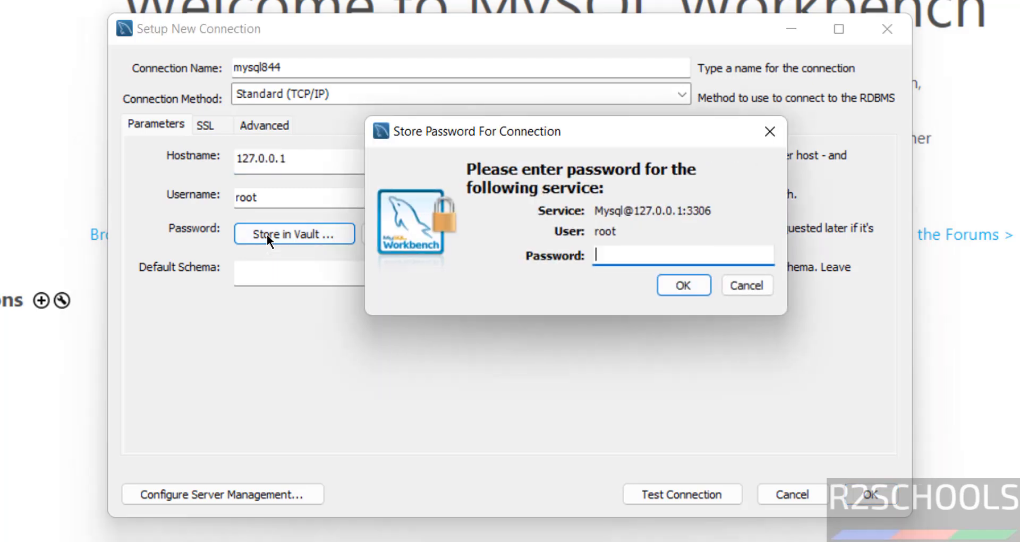
text(**********)
click(674, 279)
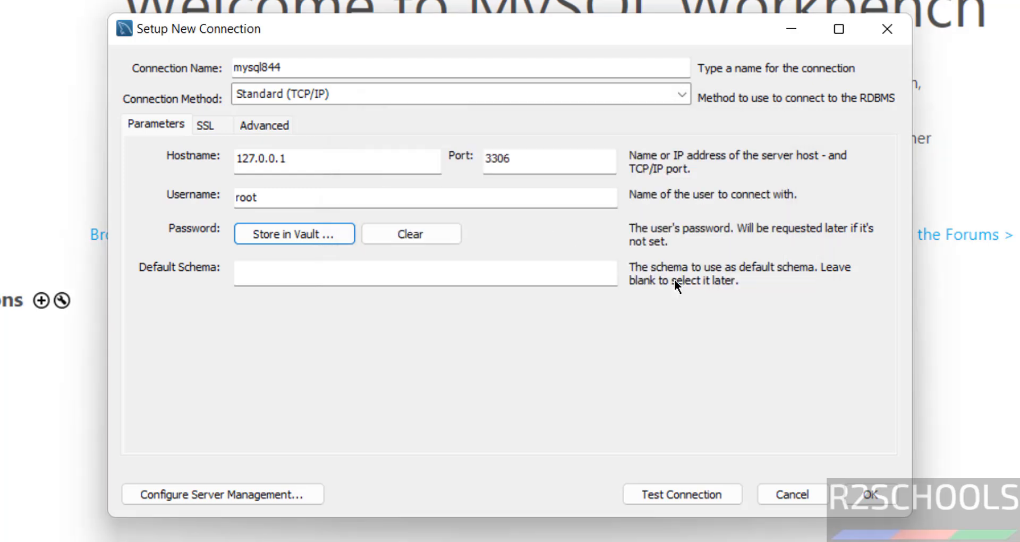
click(698, 494)
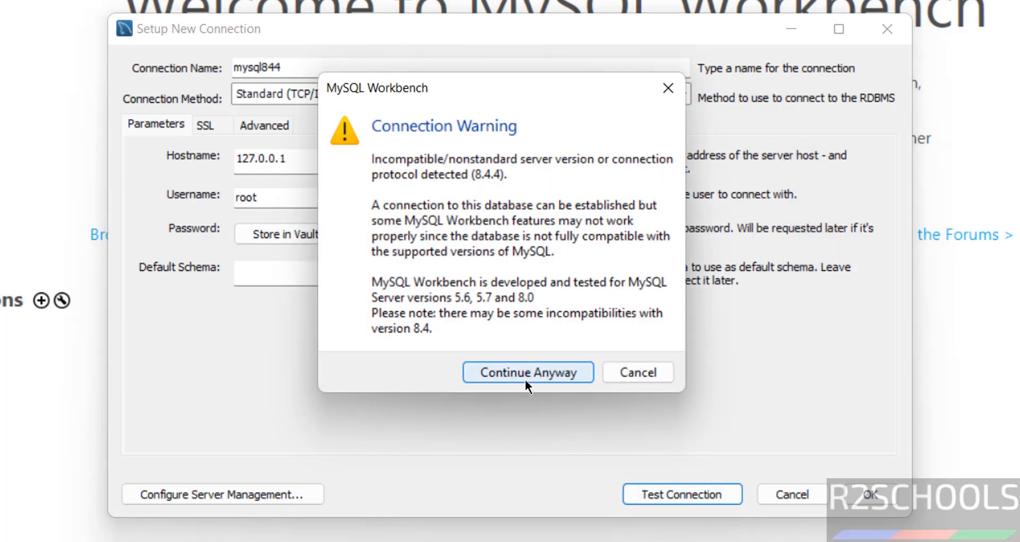
click(525, 374)
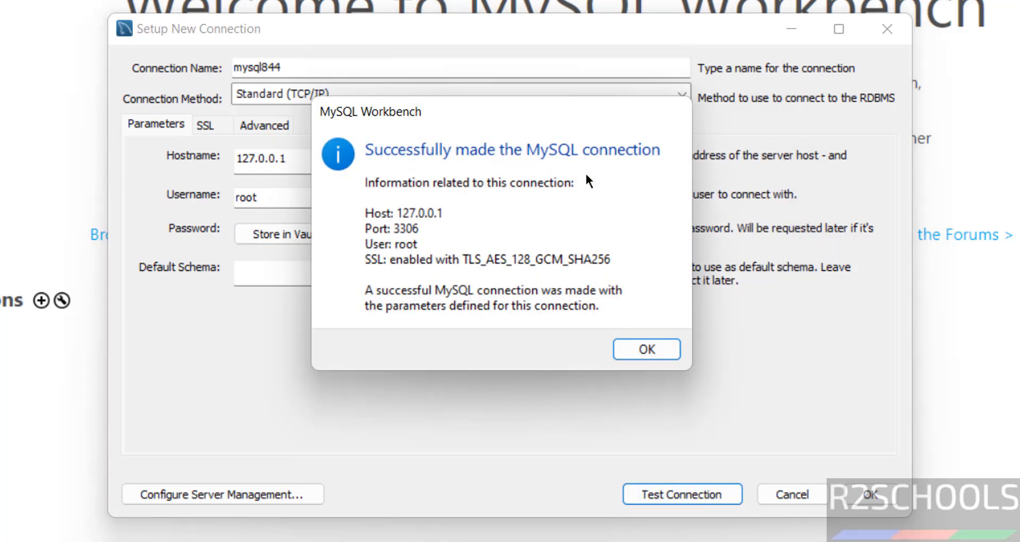
click(653, 354)
click(846, 495)
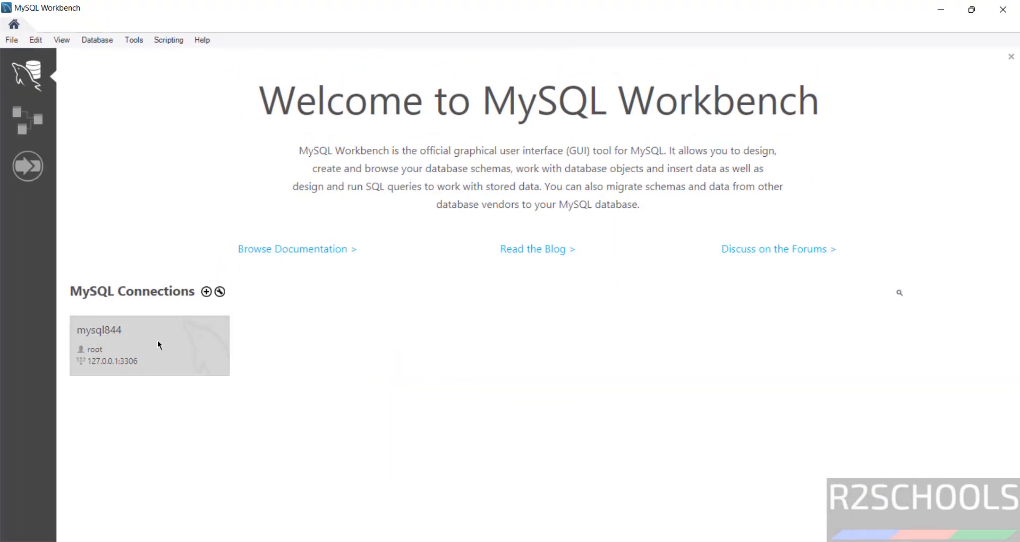
click(155, 349)
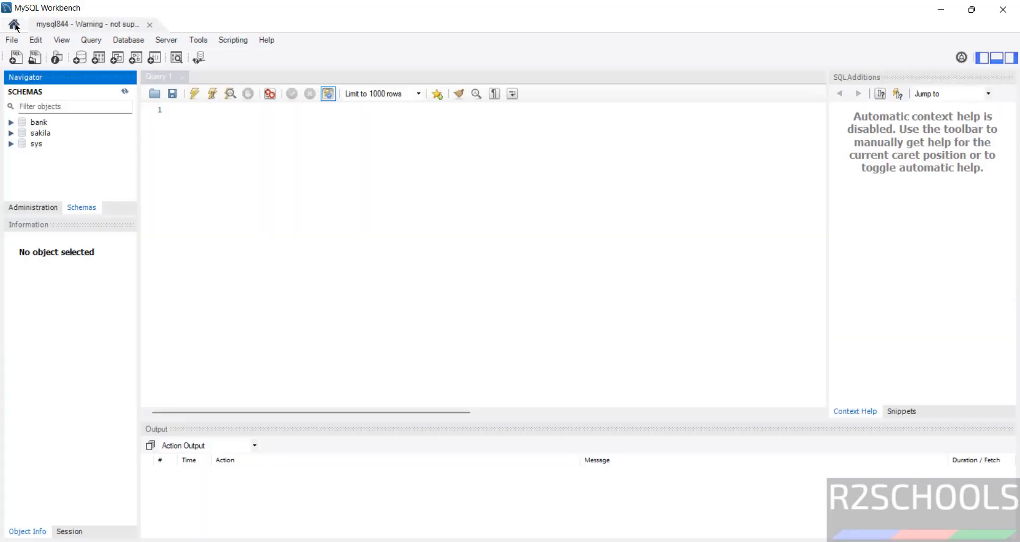
Start a second connection named mysql844james with username james.
click(14, 25)
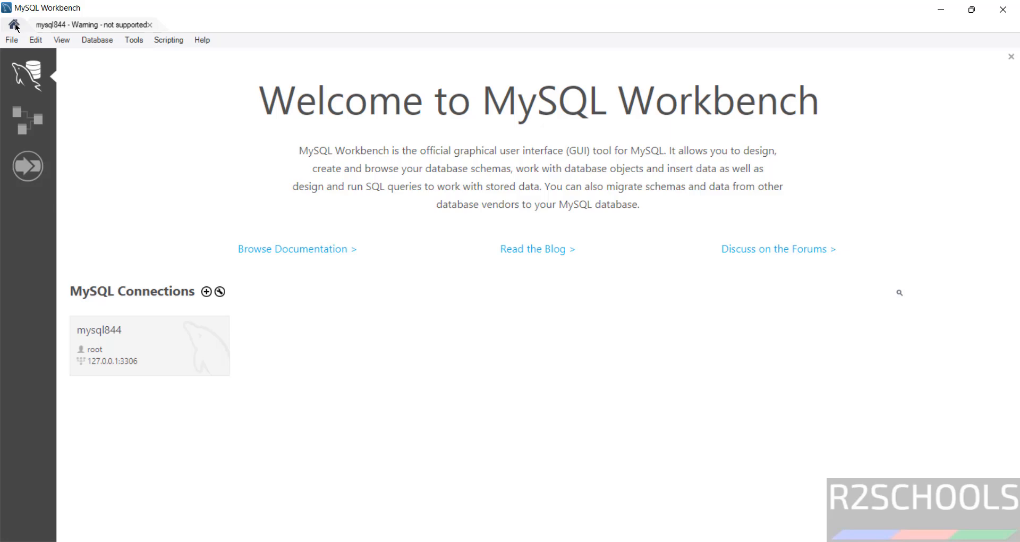
click(206, 292)
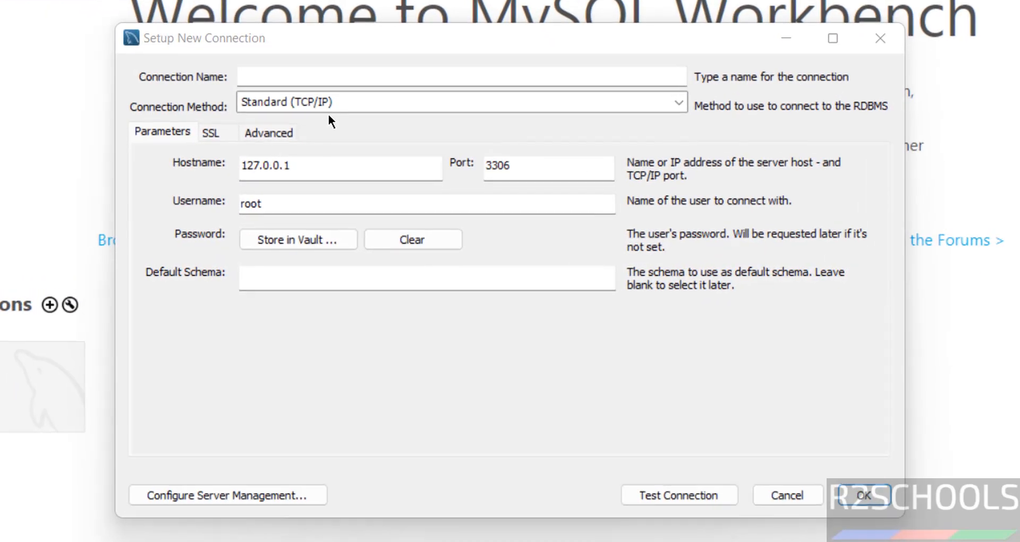
click(350, 69)
text(mysql)
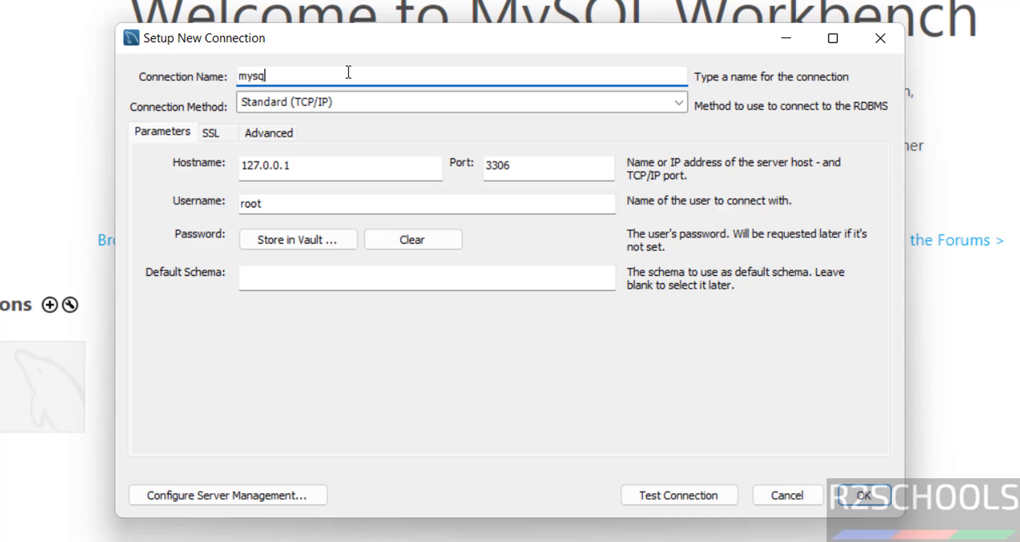
text(844james)
double_click(322, 210)
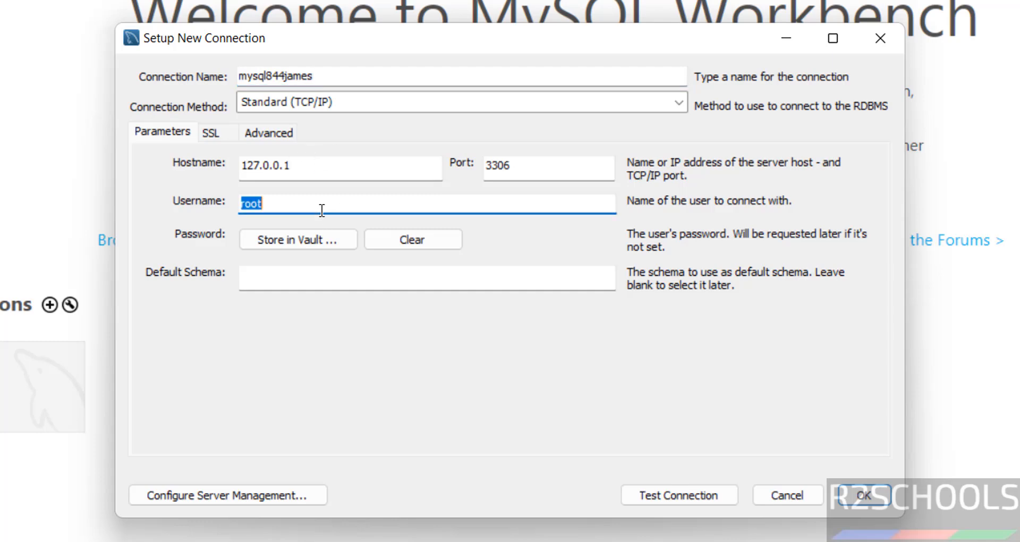
text(james)
Store james's password in the vault, test and save, then open mysql844james.
click(308, 249)
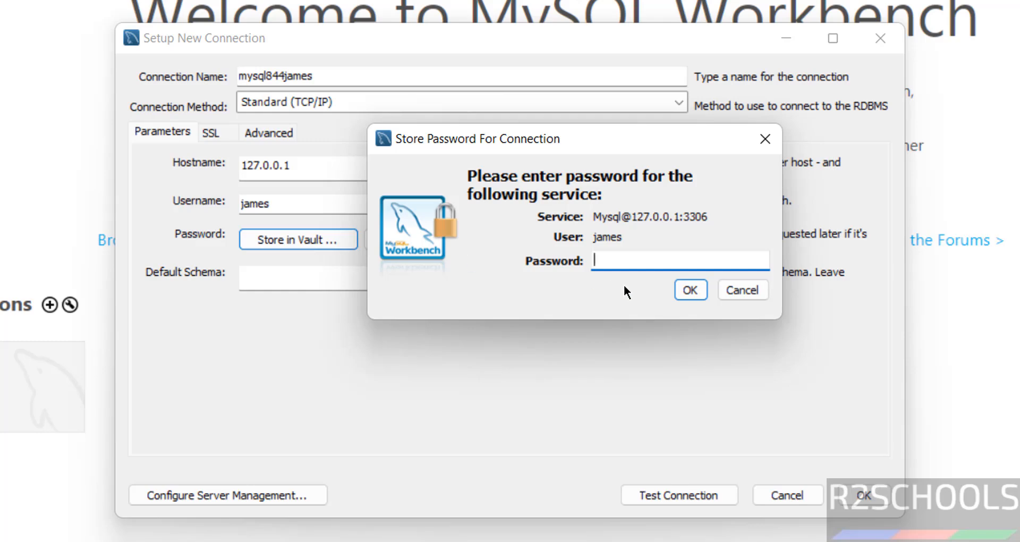
text(*********)
click(689, 290)
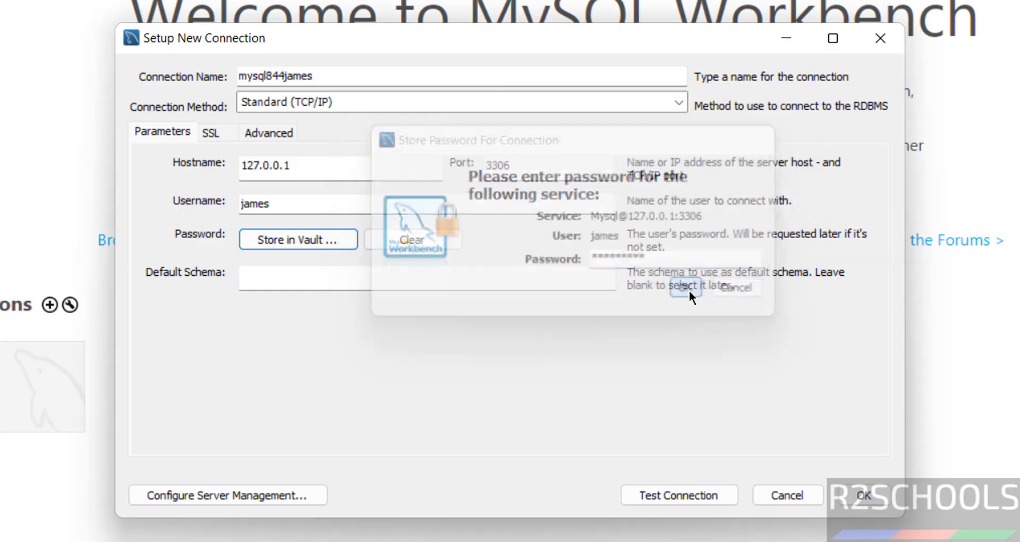
click(646, 493)
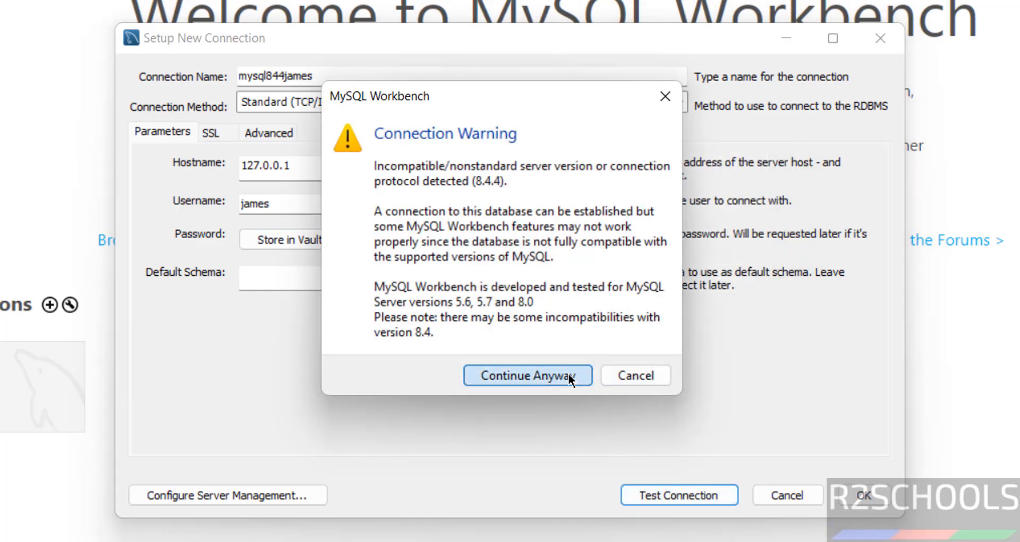
click(569, 372)
click(641, 353)
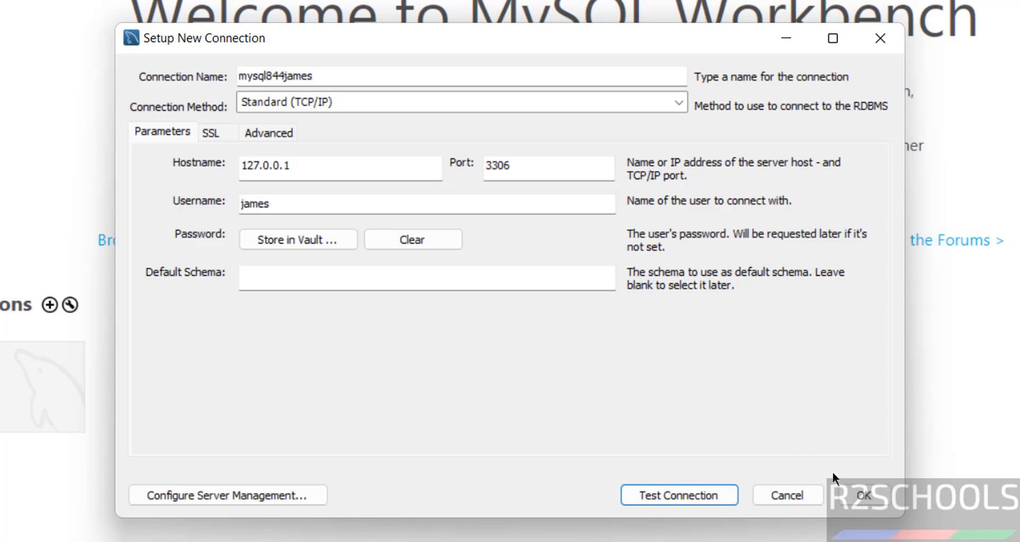
click(863, 495)
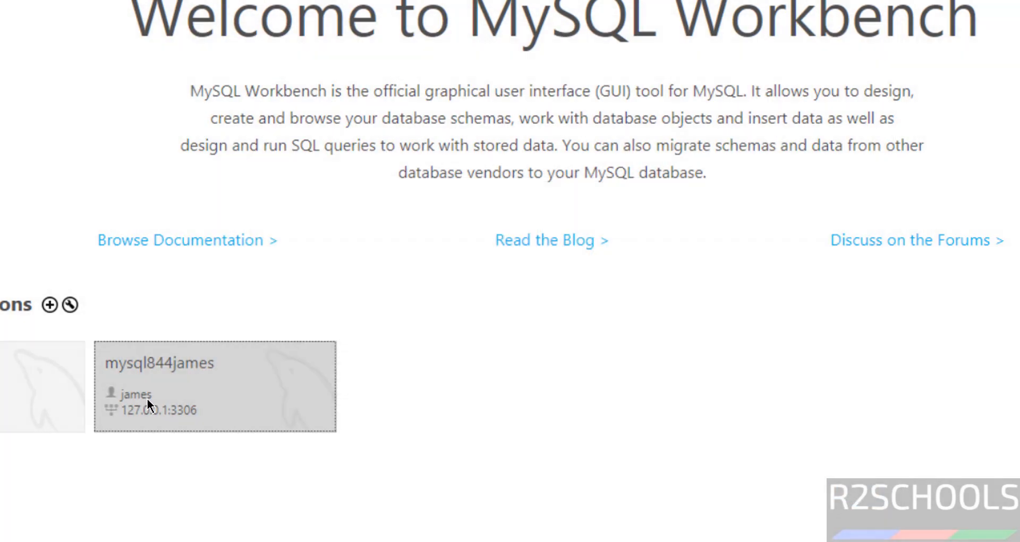
click(147, 397)
click(561, 376)
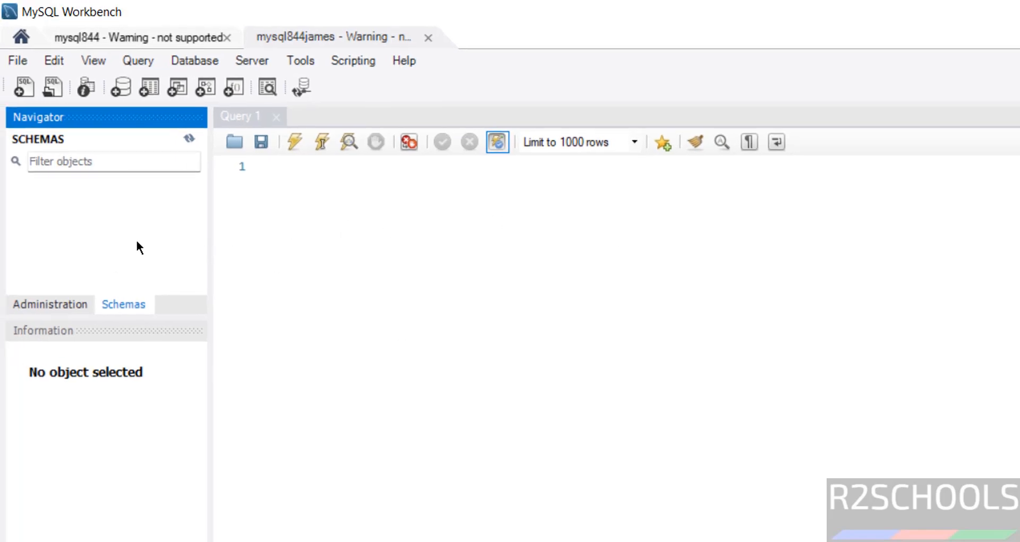
Open Administration > Users and Privileges, select the james account, then return to the Command Line Client.
click(171, 37)
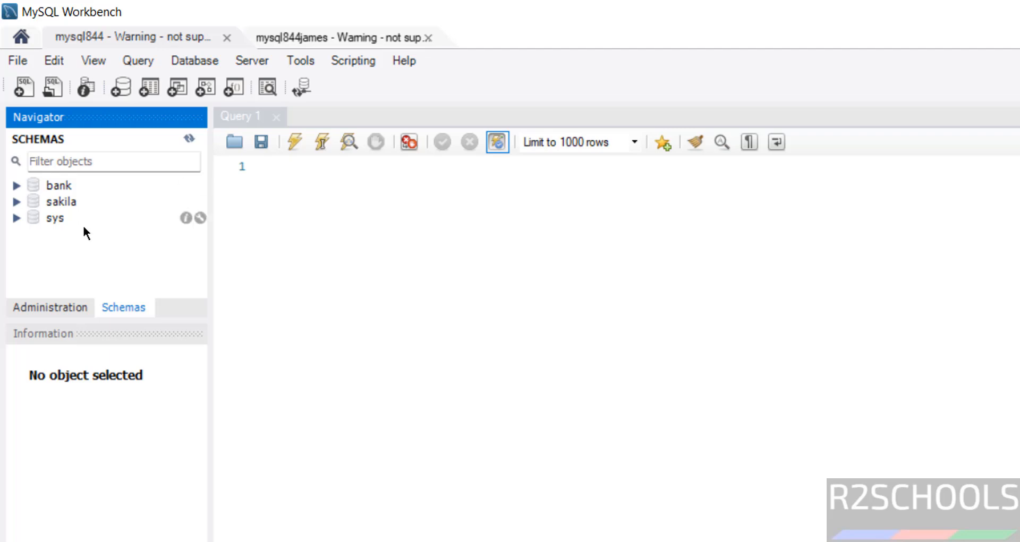
click(330, 34)
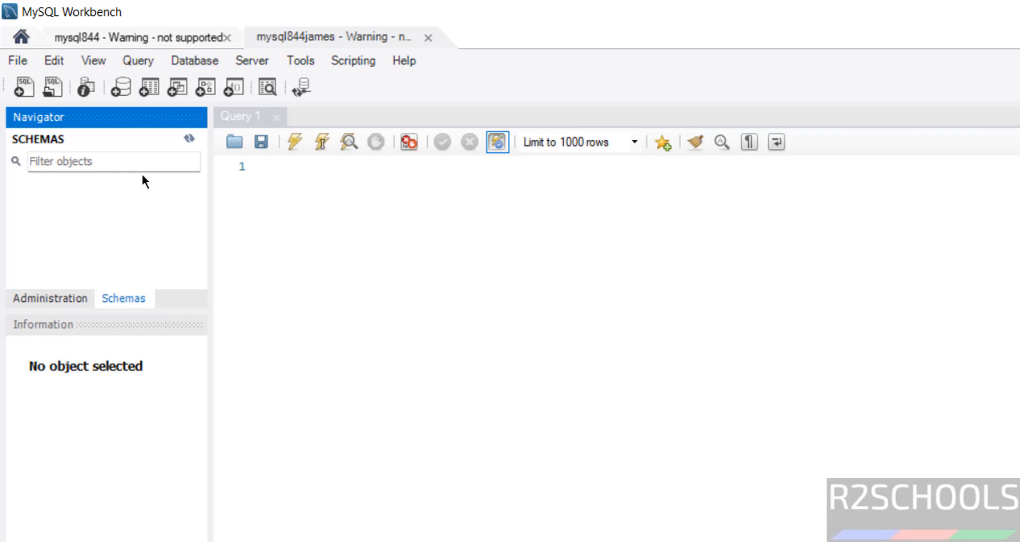
drag(69, 319, 70, 319)
click(70, 308)
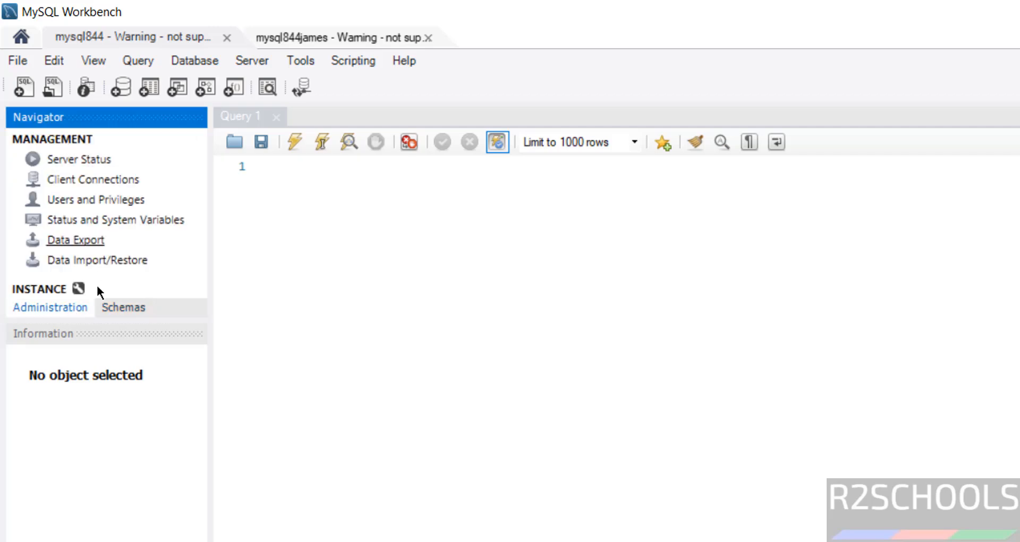
click(106, 197)
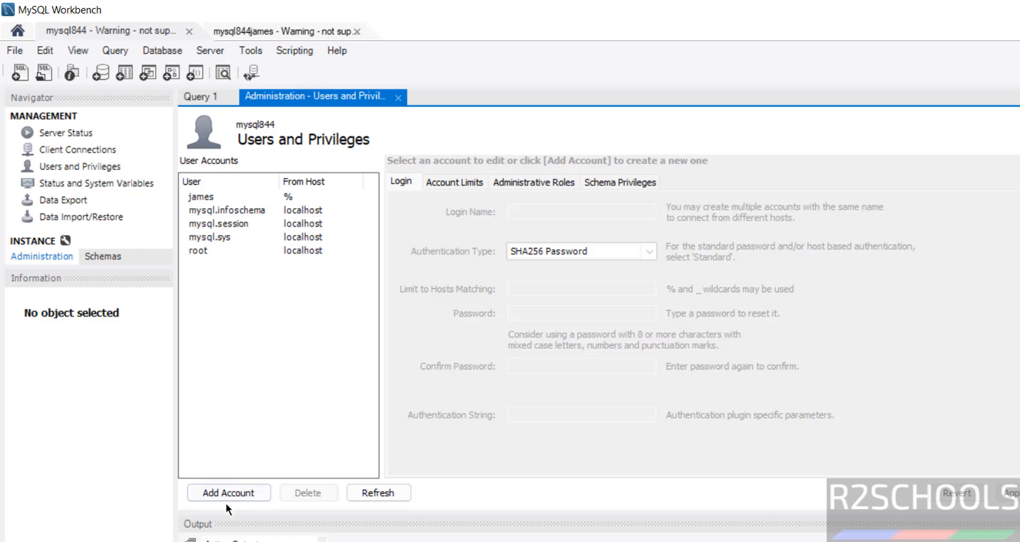
click(209, 196)
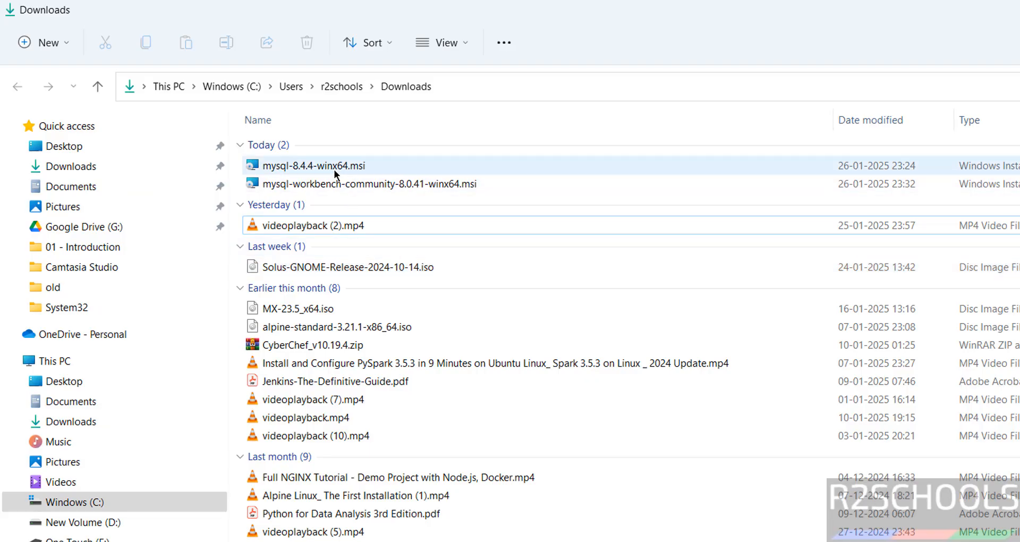
click(333, 170)
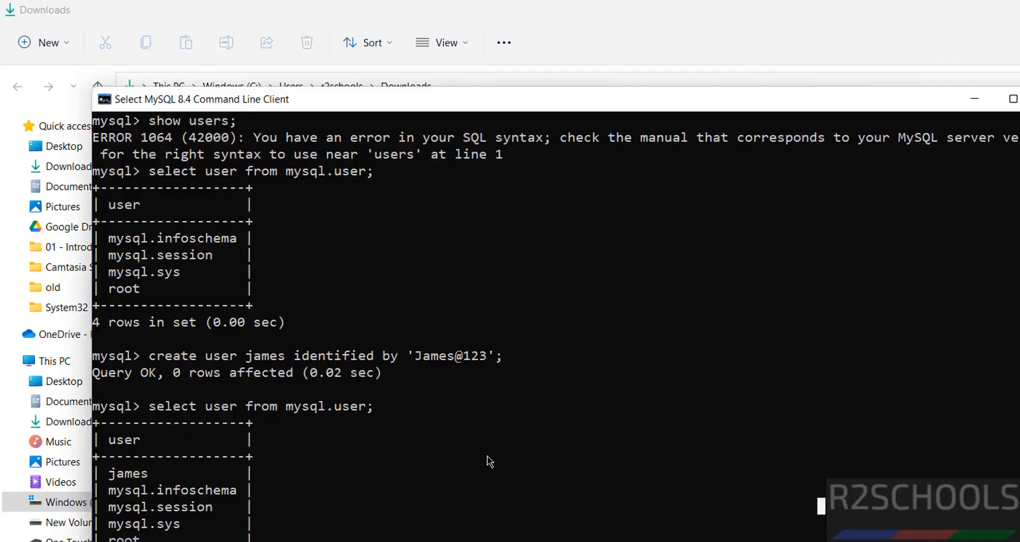